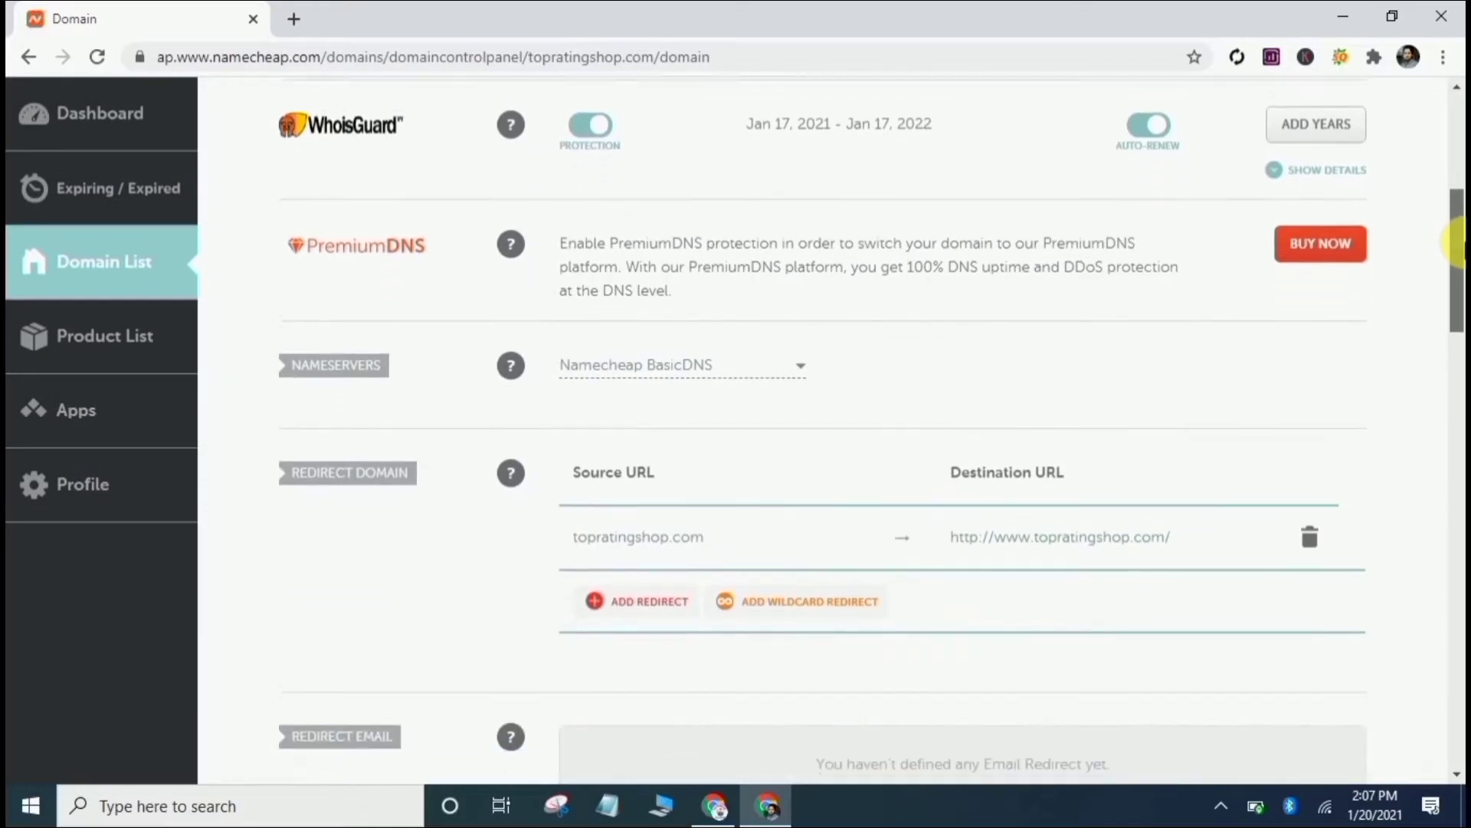
Set the nameservers of topratingshop.com to Namecheap Web Hosting DNS, save the change and dismiss the notice
click(720, 376)
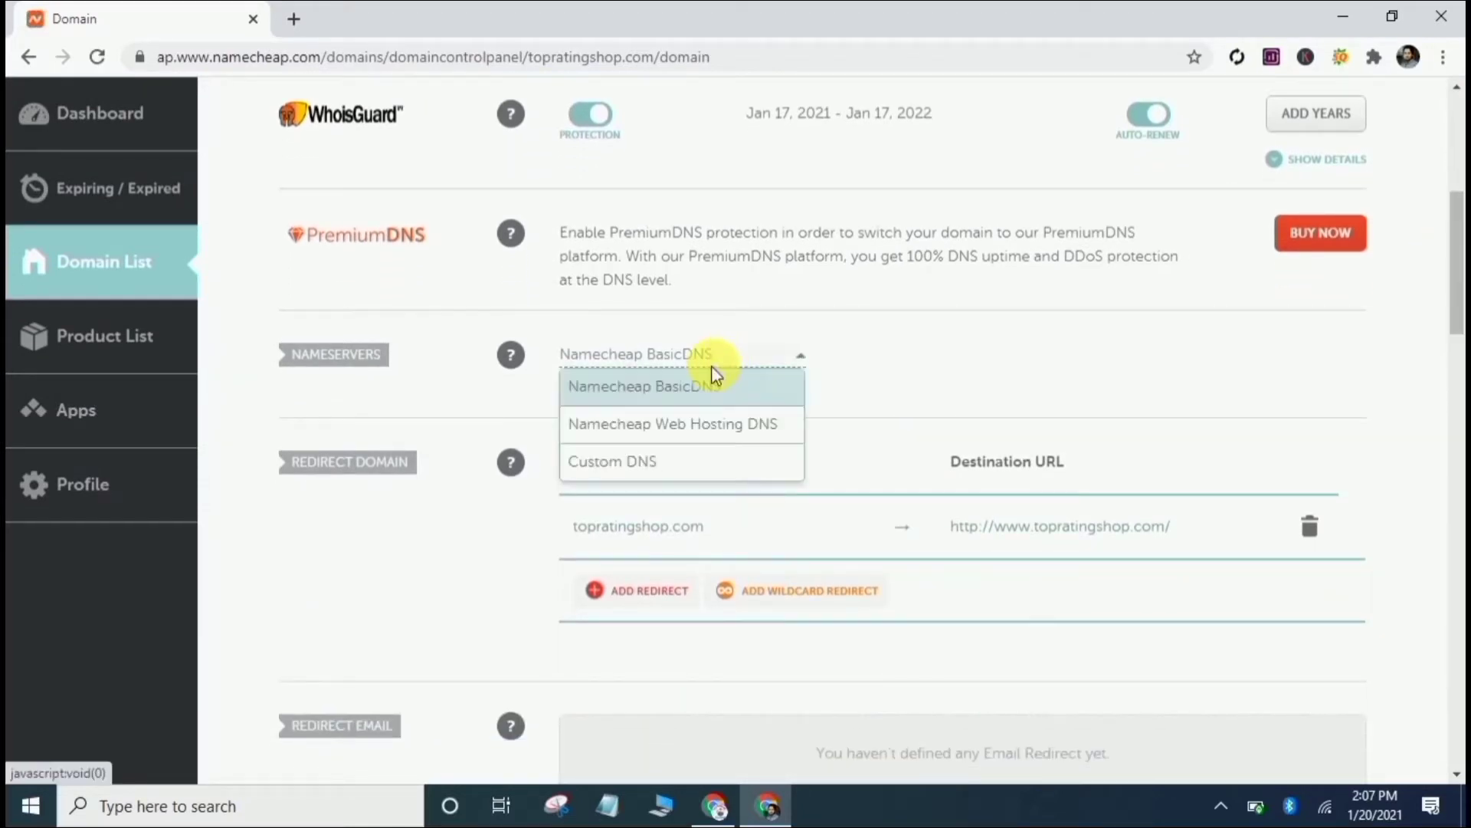
click(710, 441)
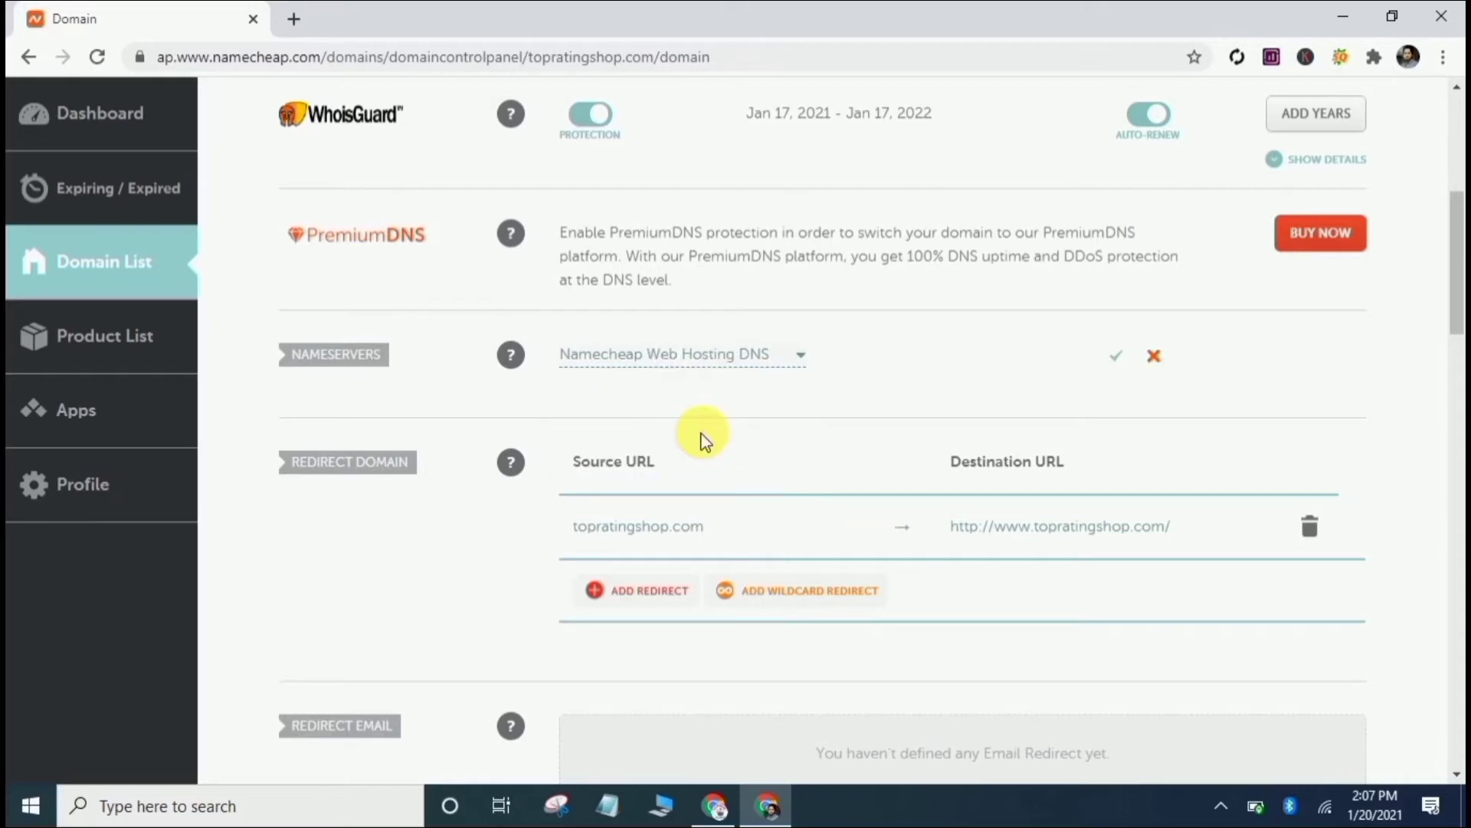
click(1118, 360)
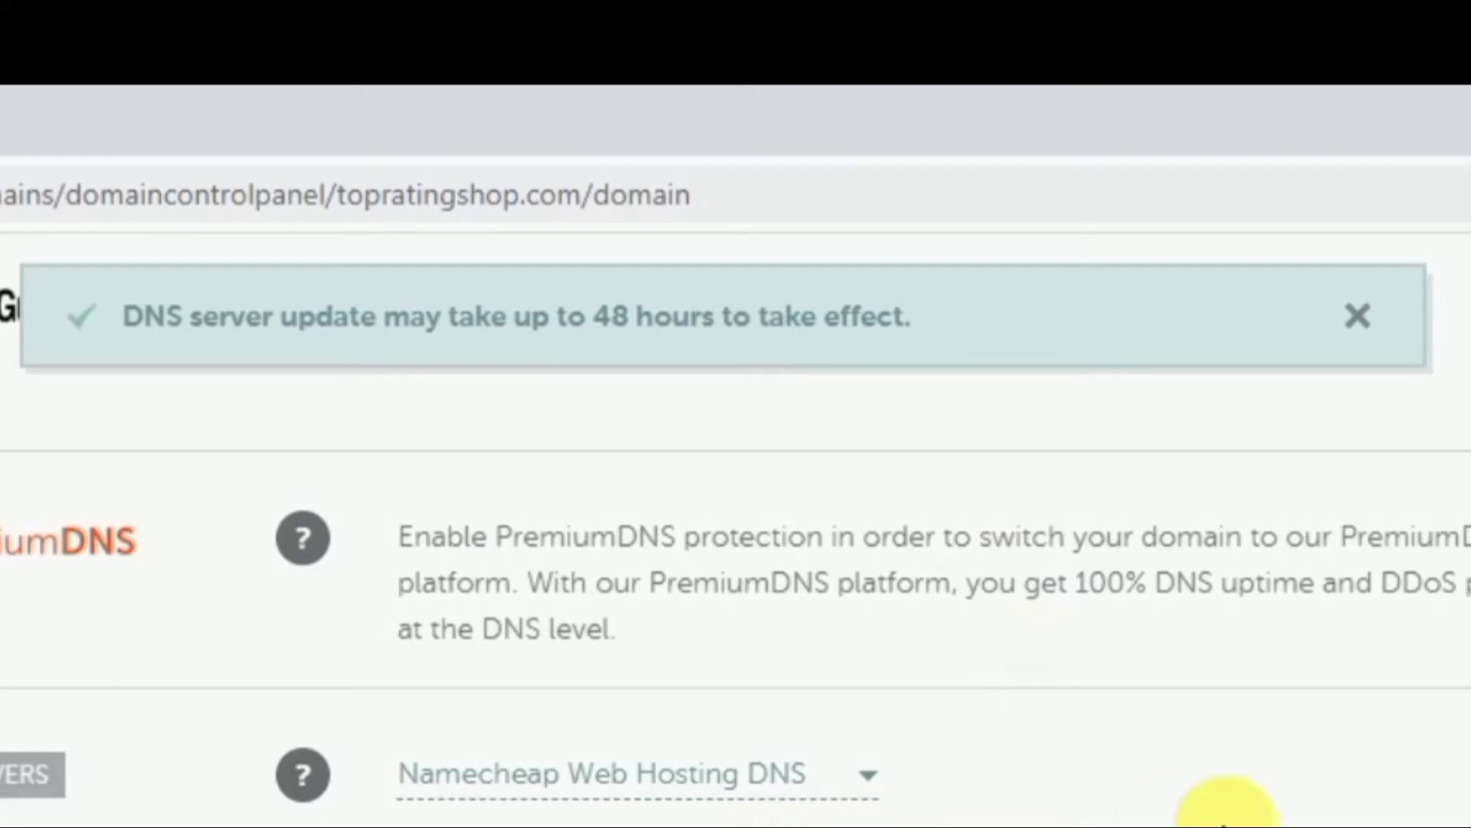
scroll(1011, 798, up, 5)
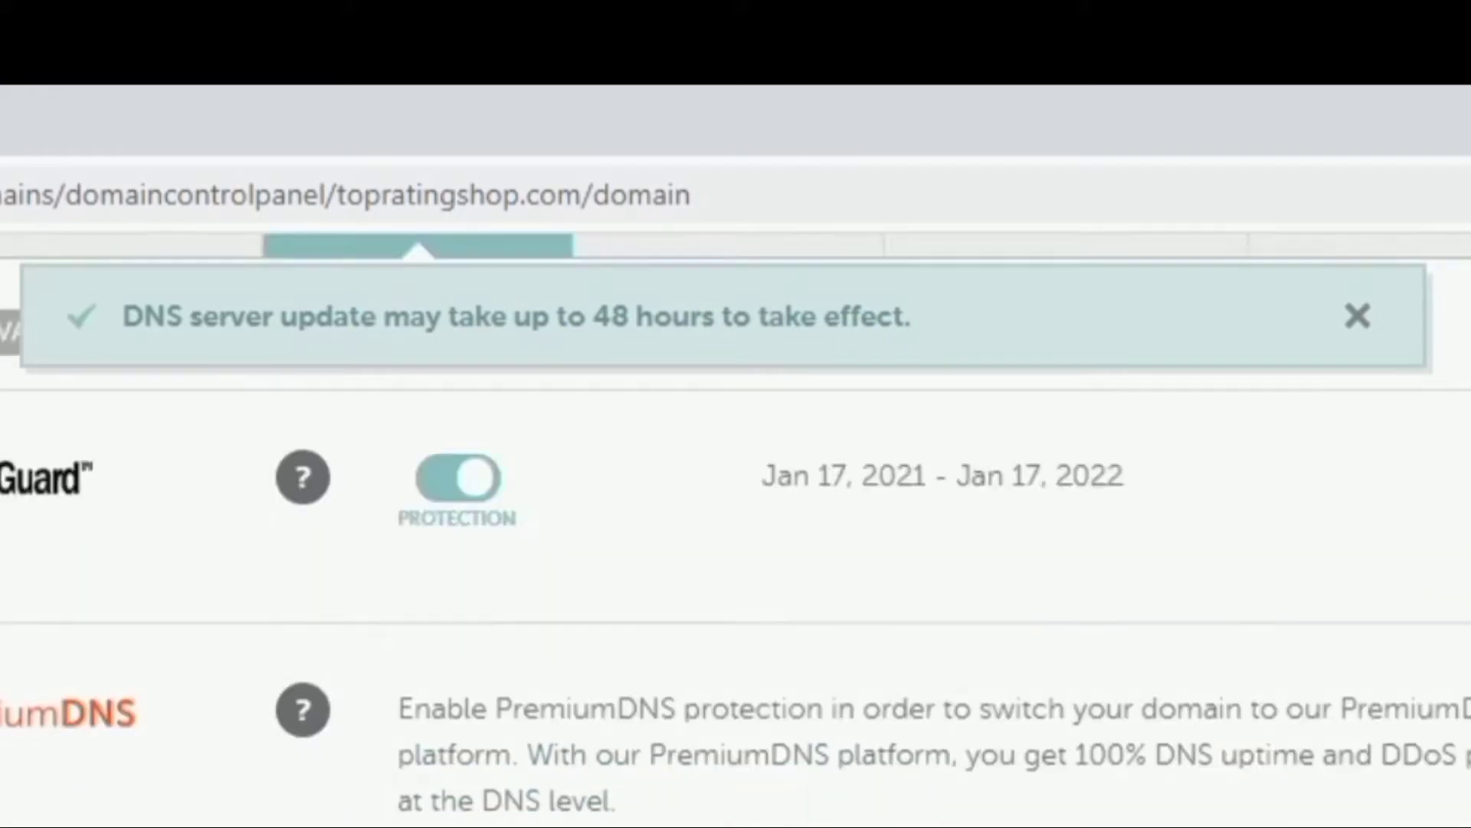
scroll(736, 545, down, 3)
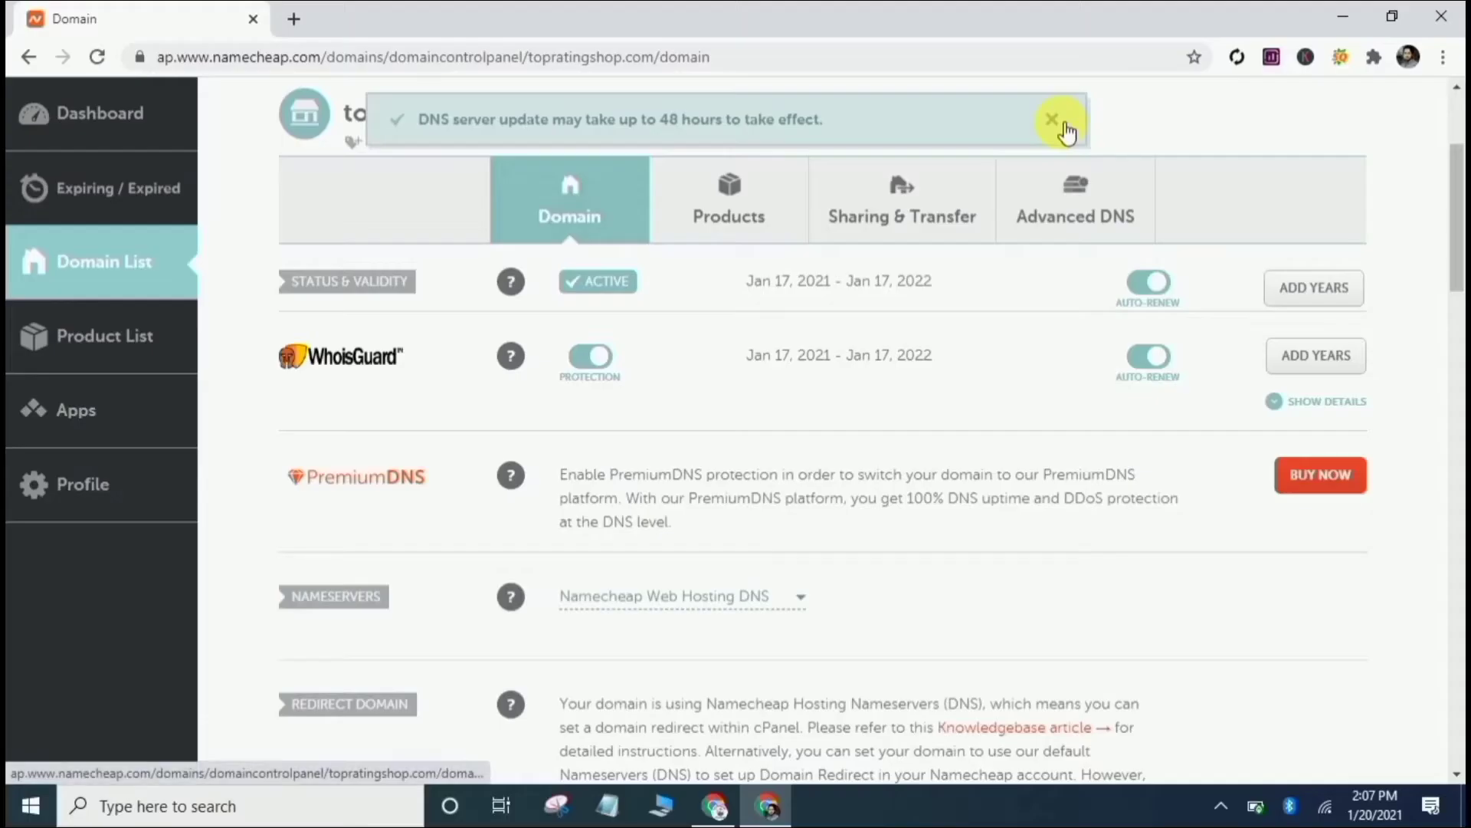
click(1357, 316)
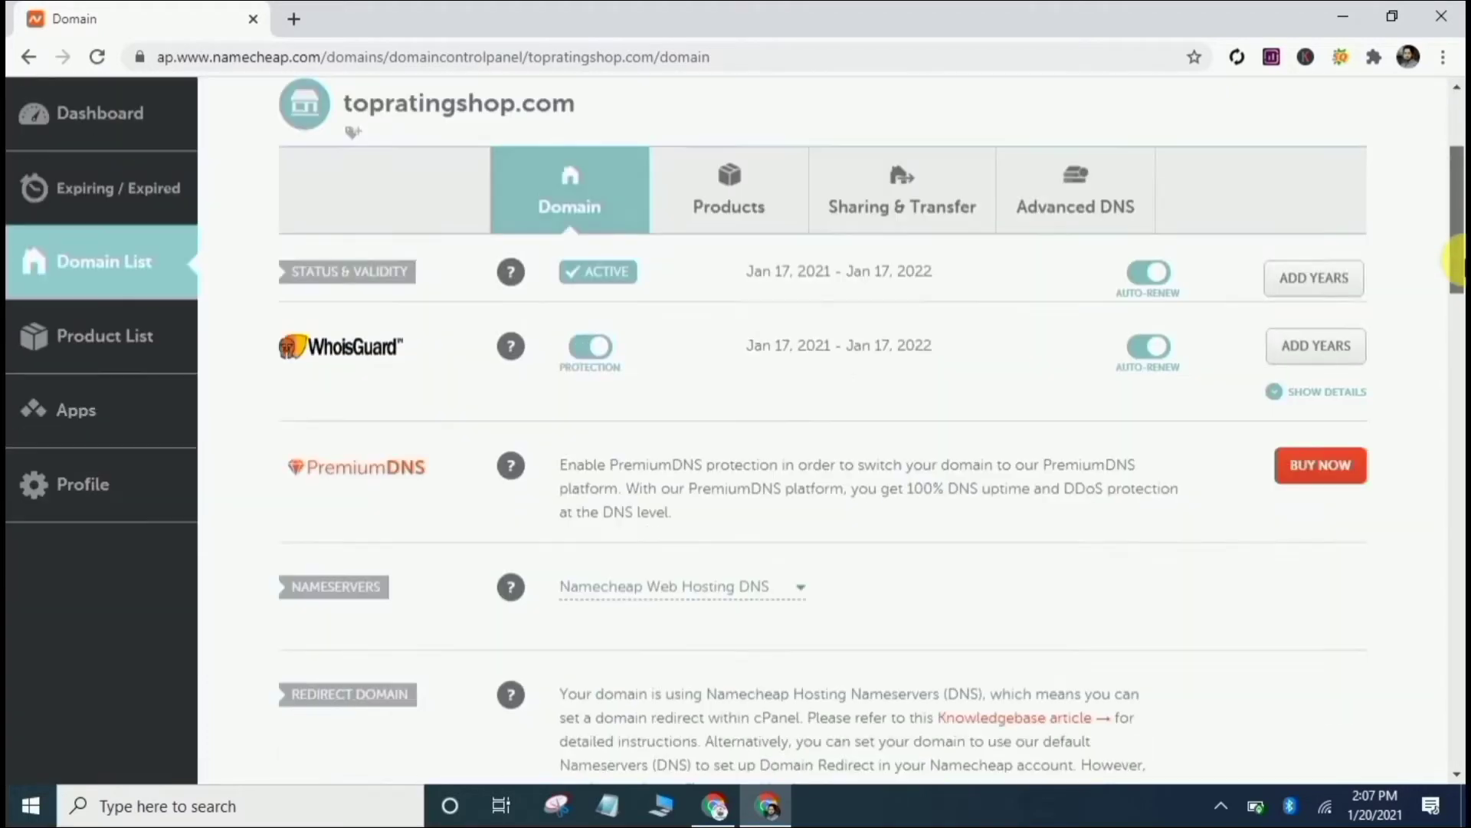
scroll(1045, 516, down, 1)
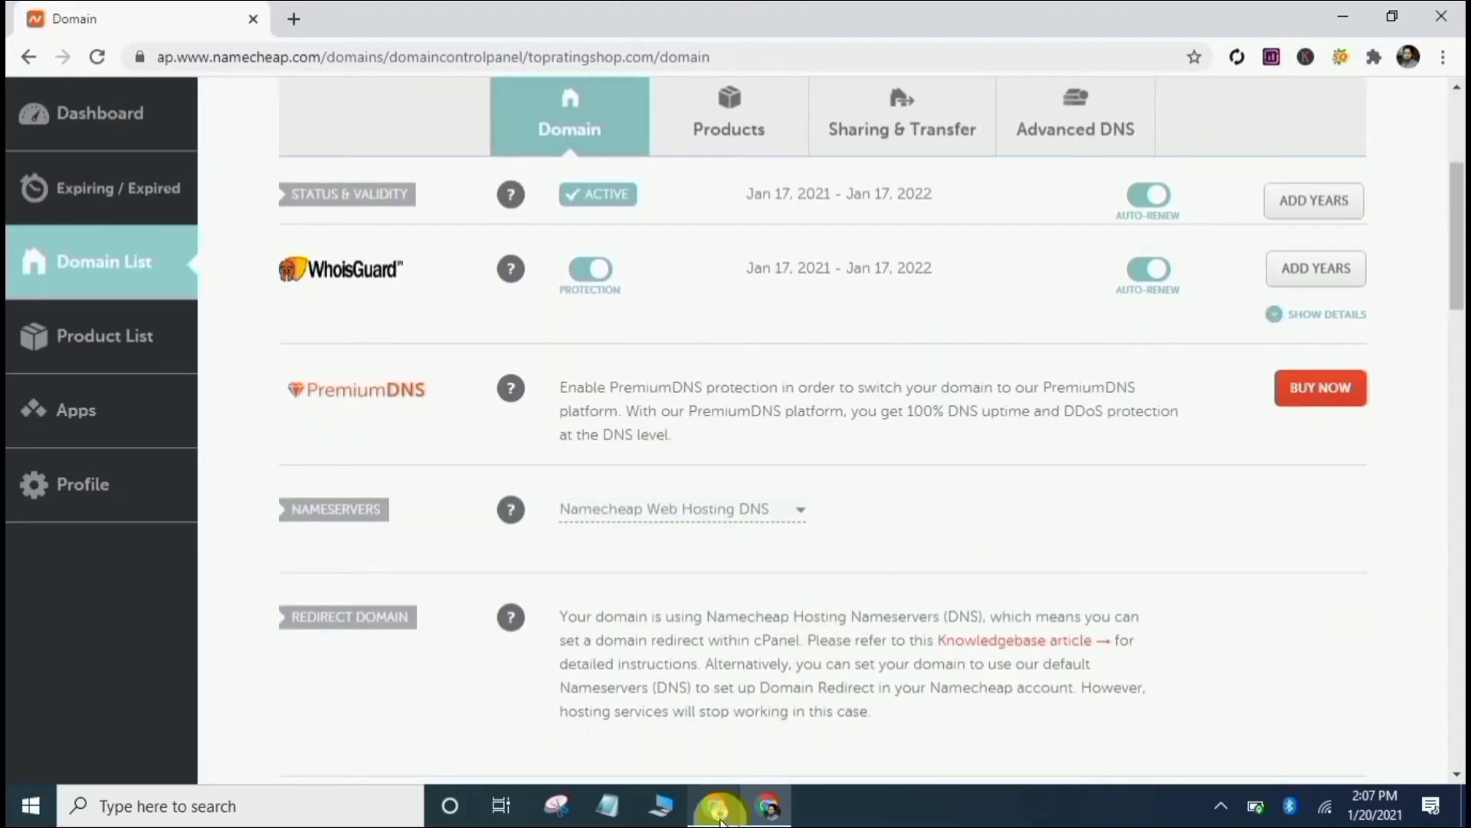
Switch to the other Chrome window, load namecheap.com and open the hosting account's dashboard
mouse_move(715, 804)
click(720, 746)
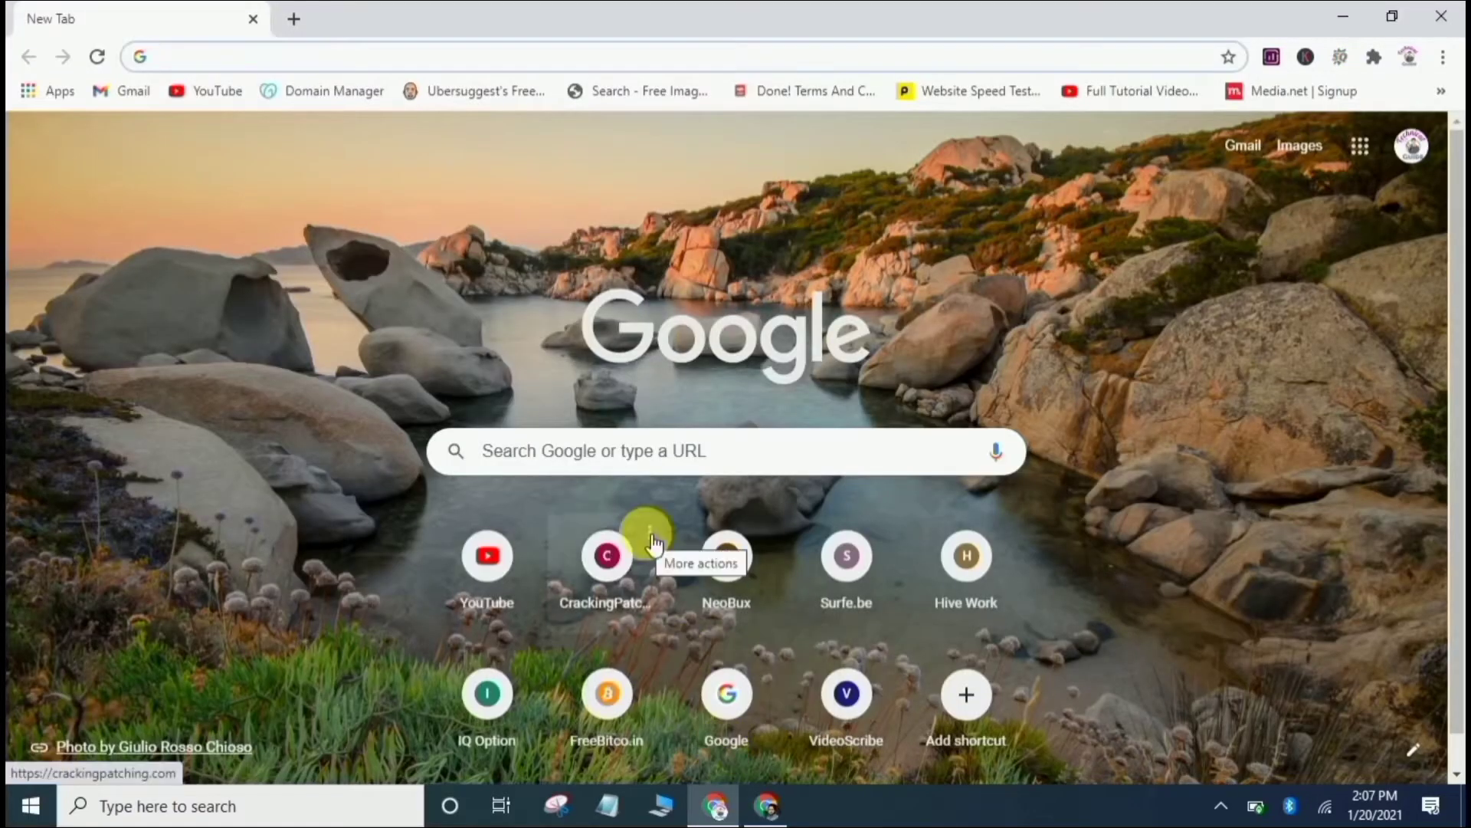
text(namecheap.com)
key(Return)
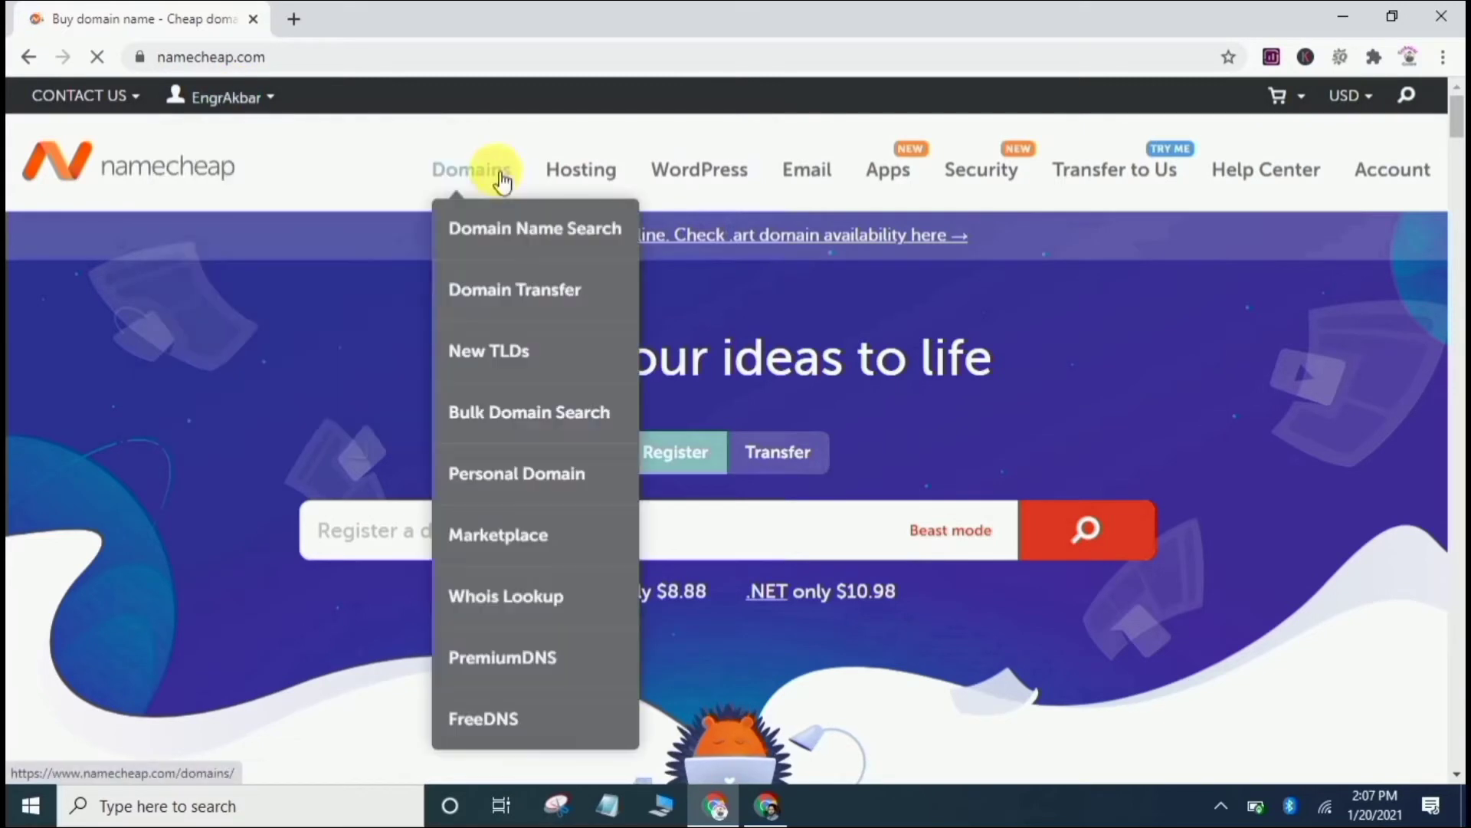
mouse_move(226, 97)
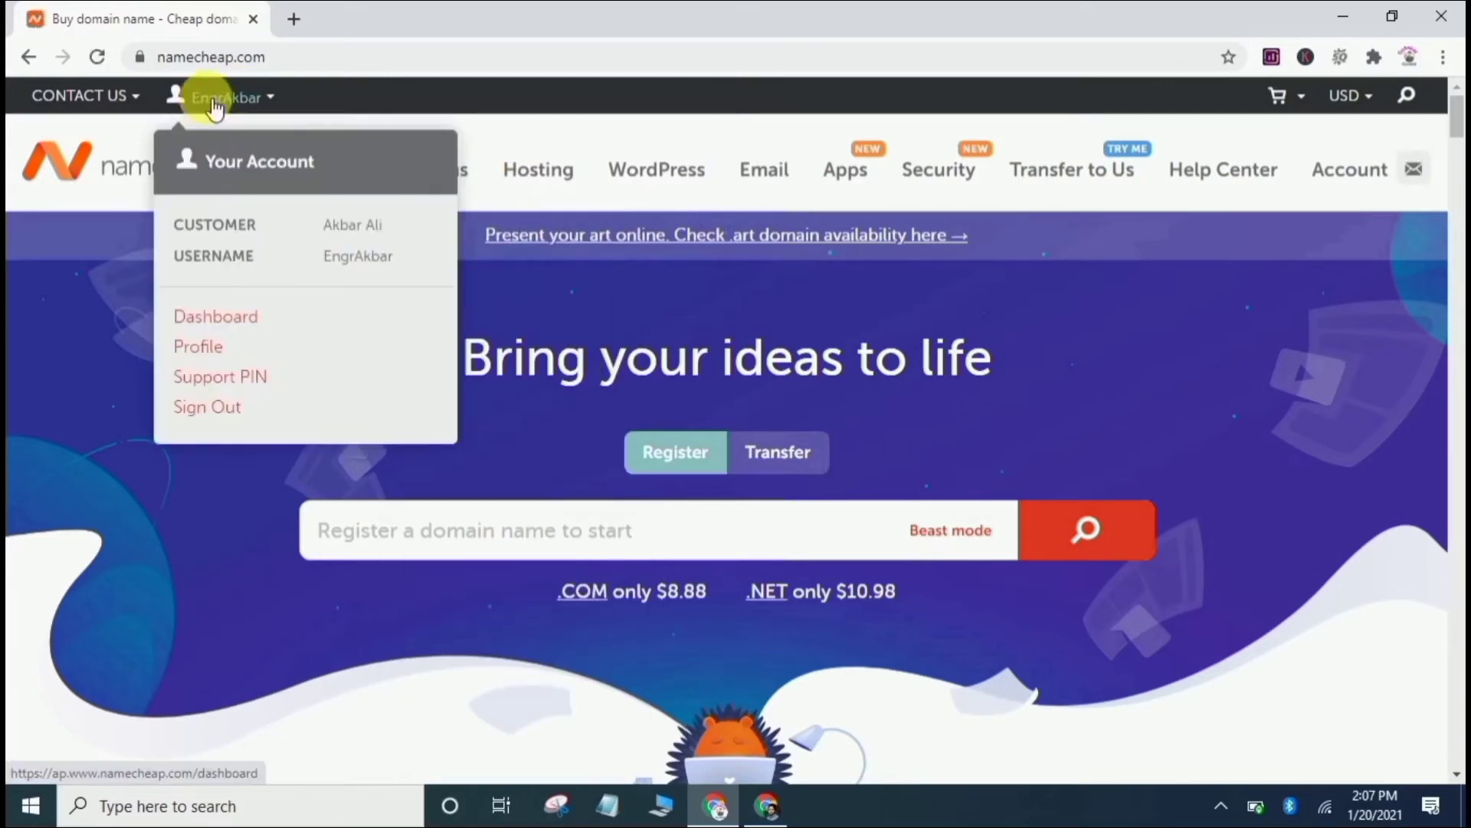
click(216, 316)
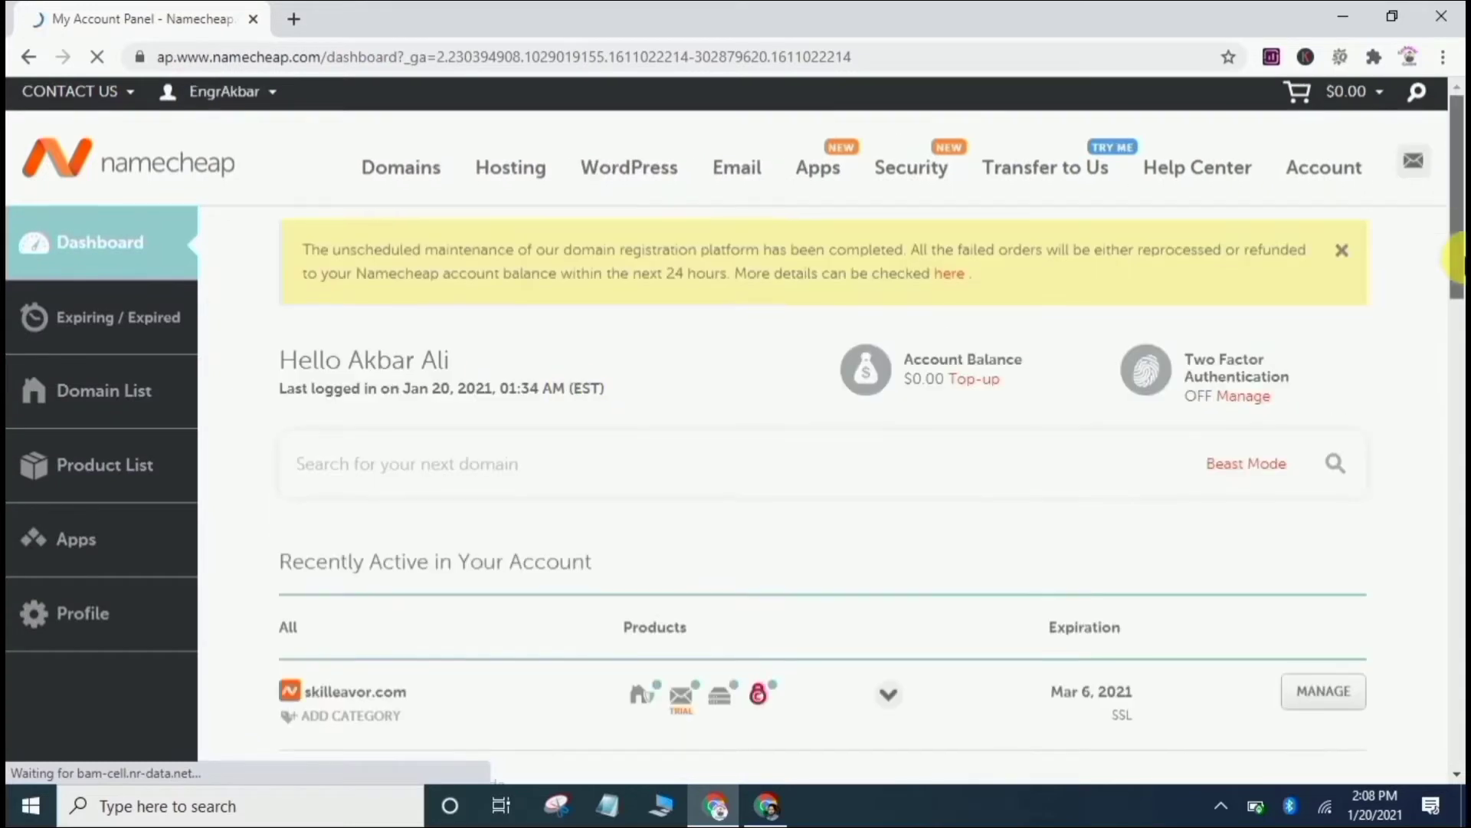
Open the management page of skilleavor.com and show its products
scroll(1456, 283, down, 4)
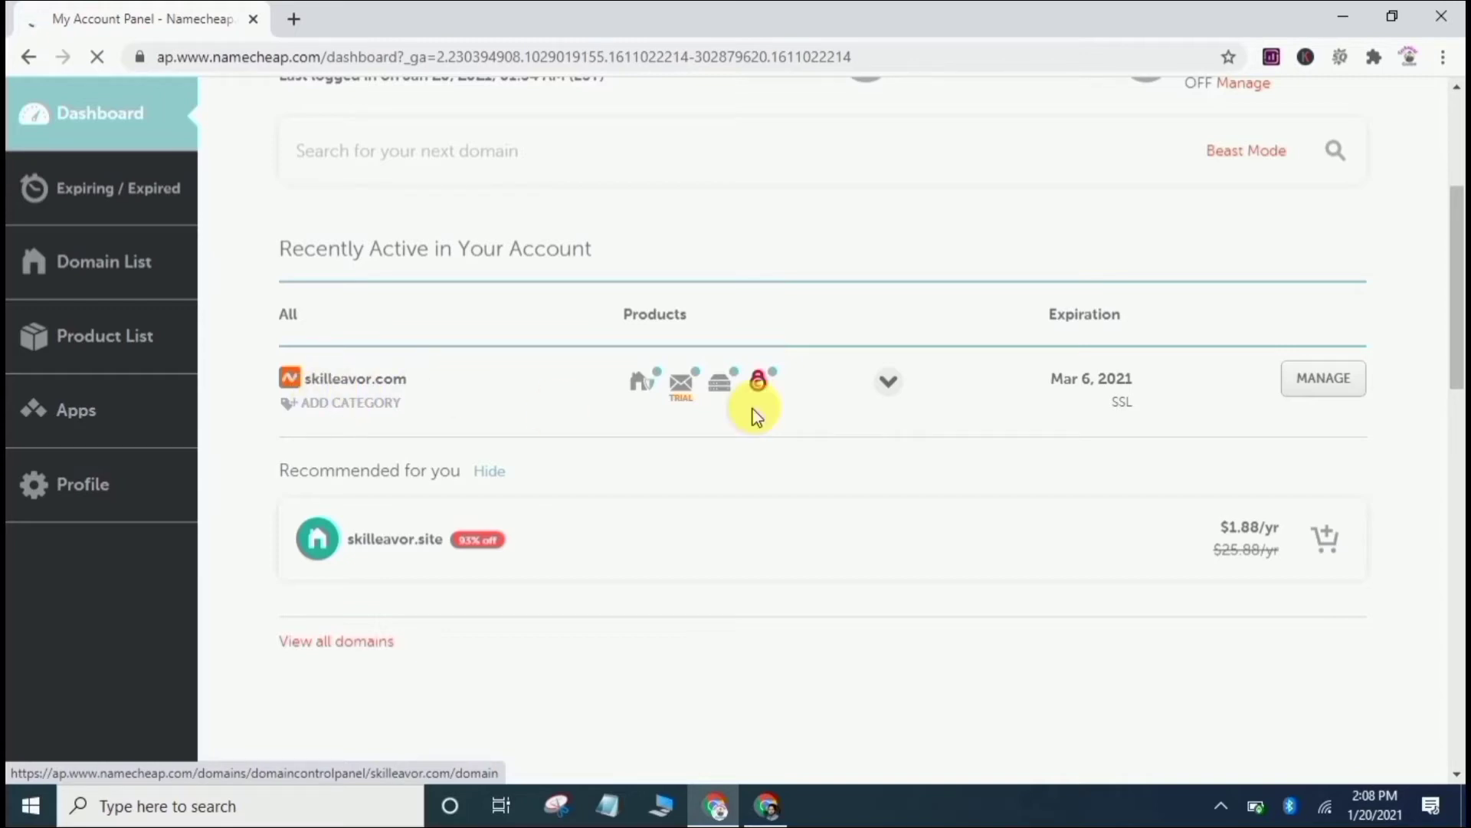
click(1366, 384)
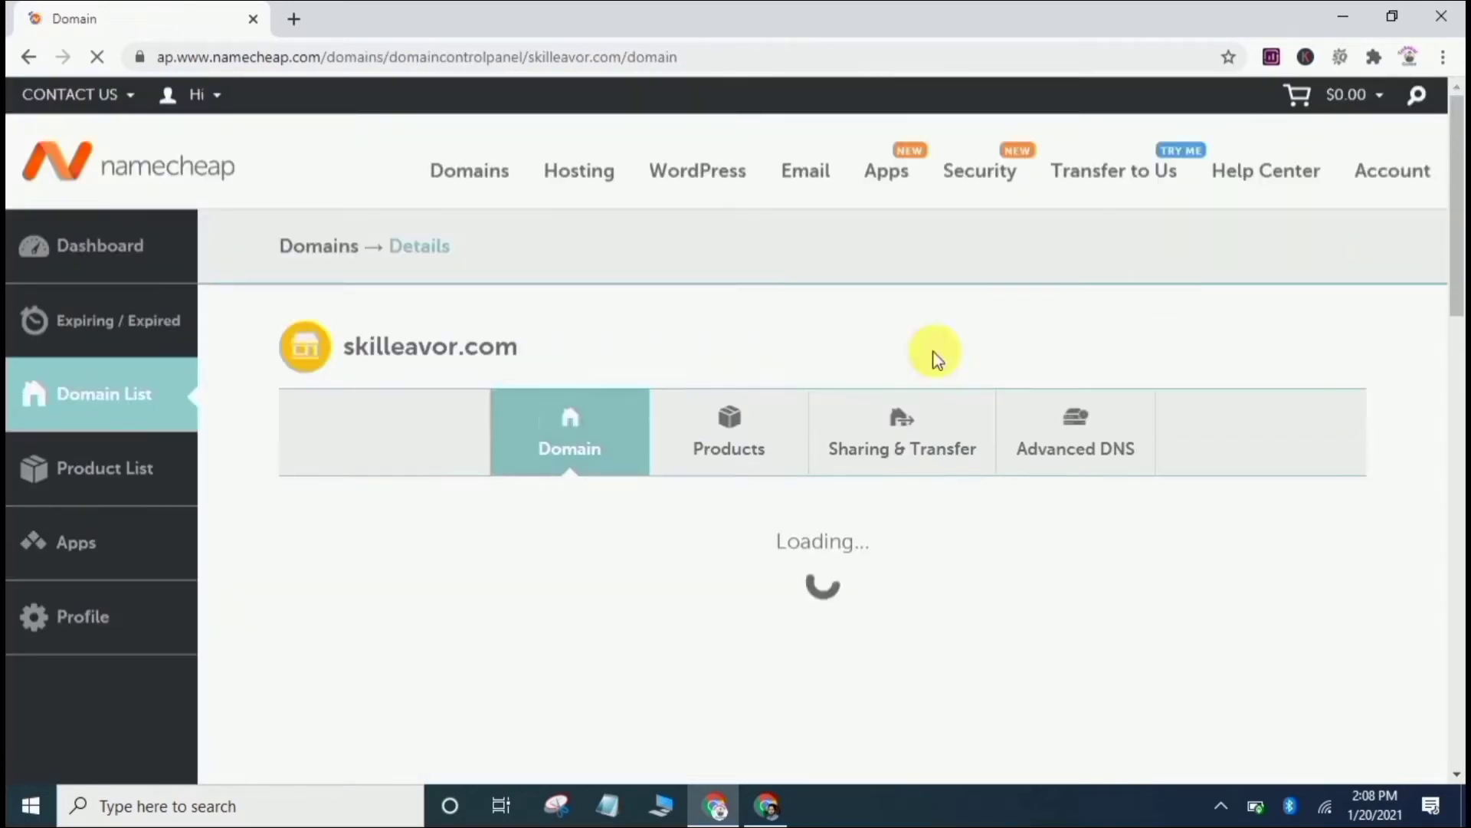
click(736, 441)
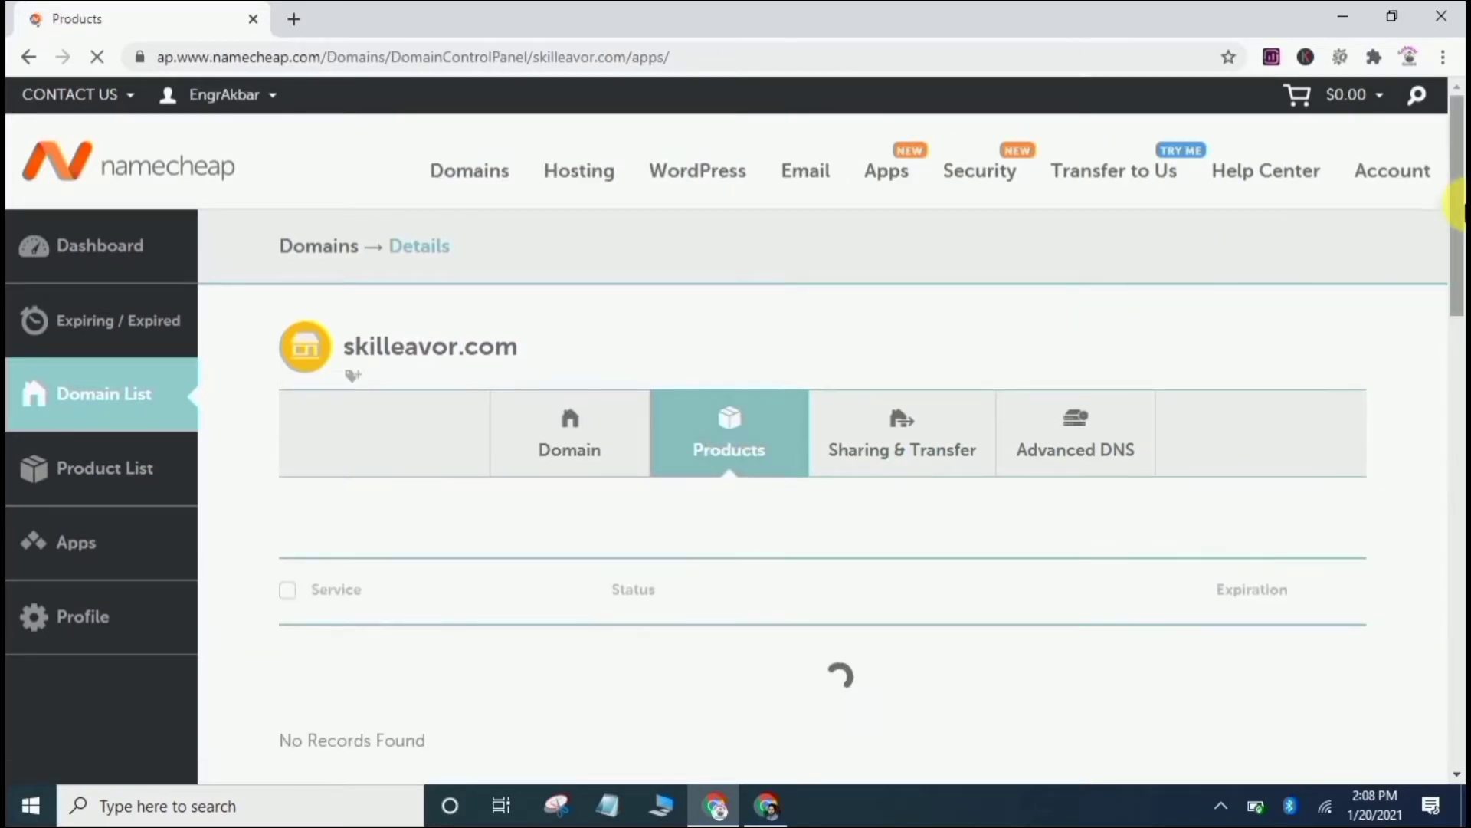
scroll(1455, 279, down, 3)
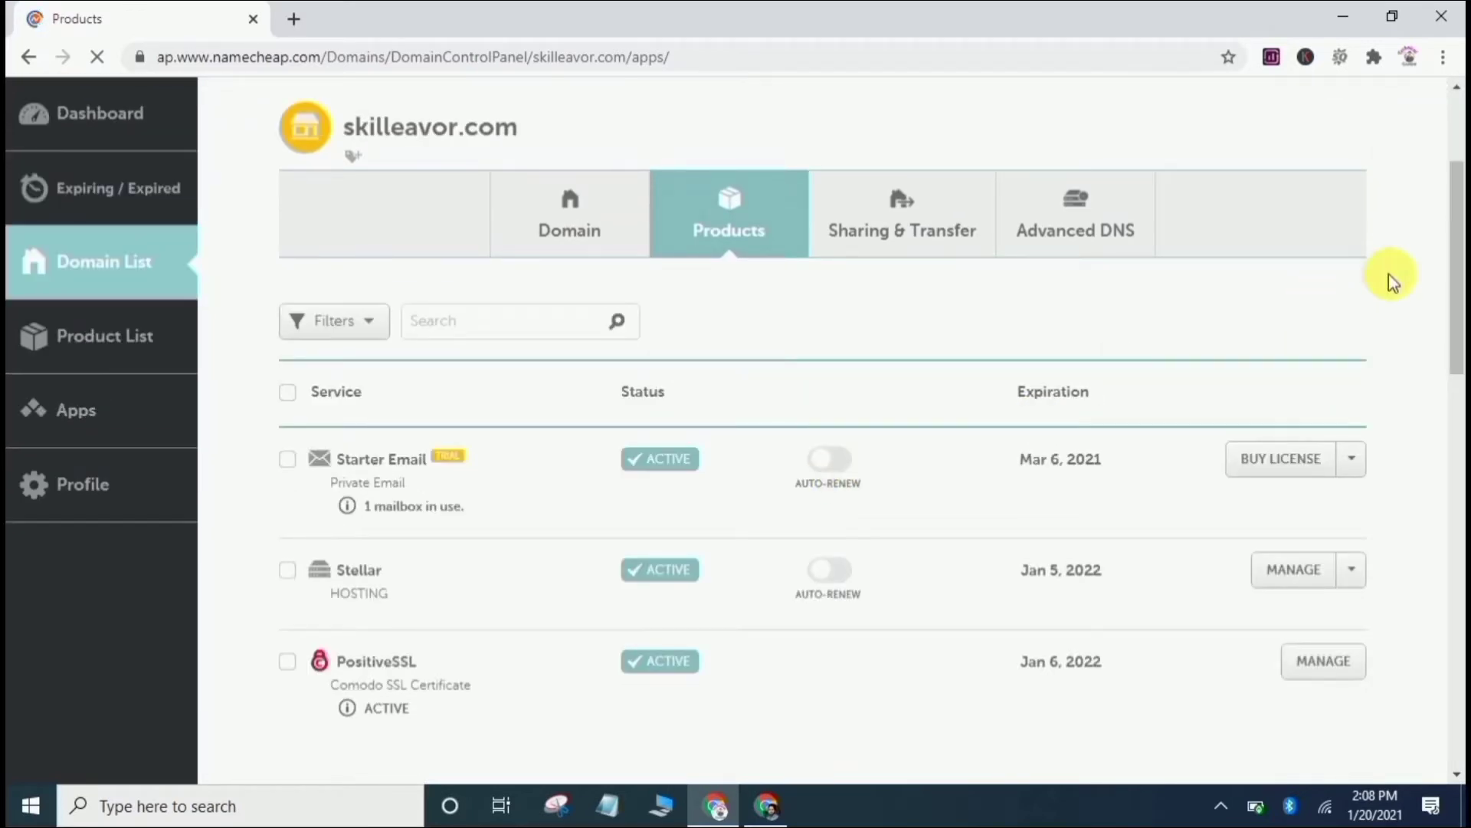
Open cPanel for the Stellar hosting product of skilleavor.com
scroll(1457, 306, down, 2)
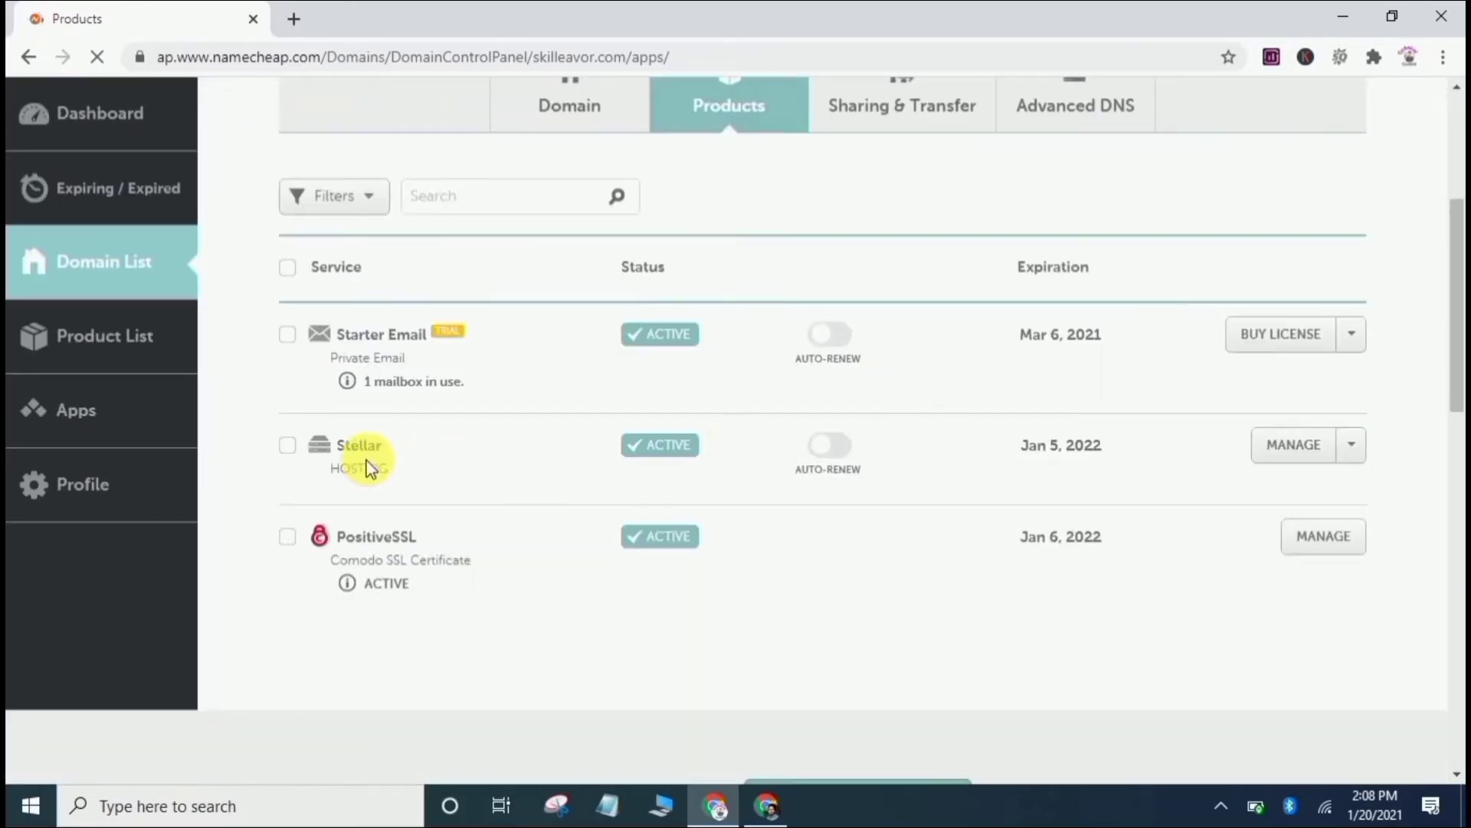
drag(321, 473, 378, 475)
click(406, 468)
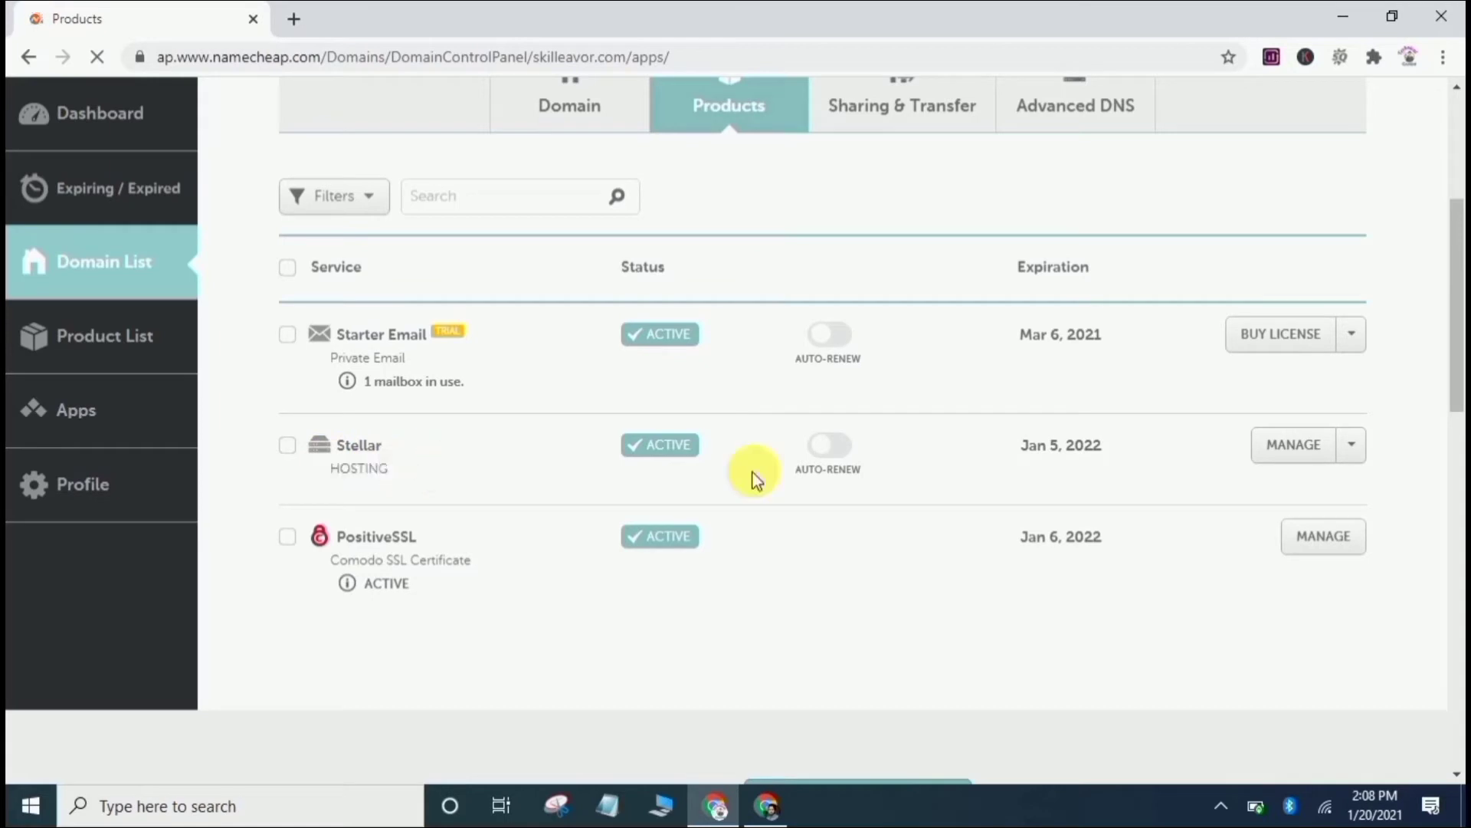
click(1354, 447)
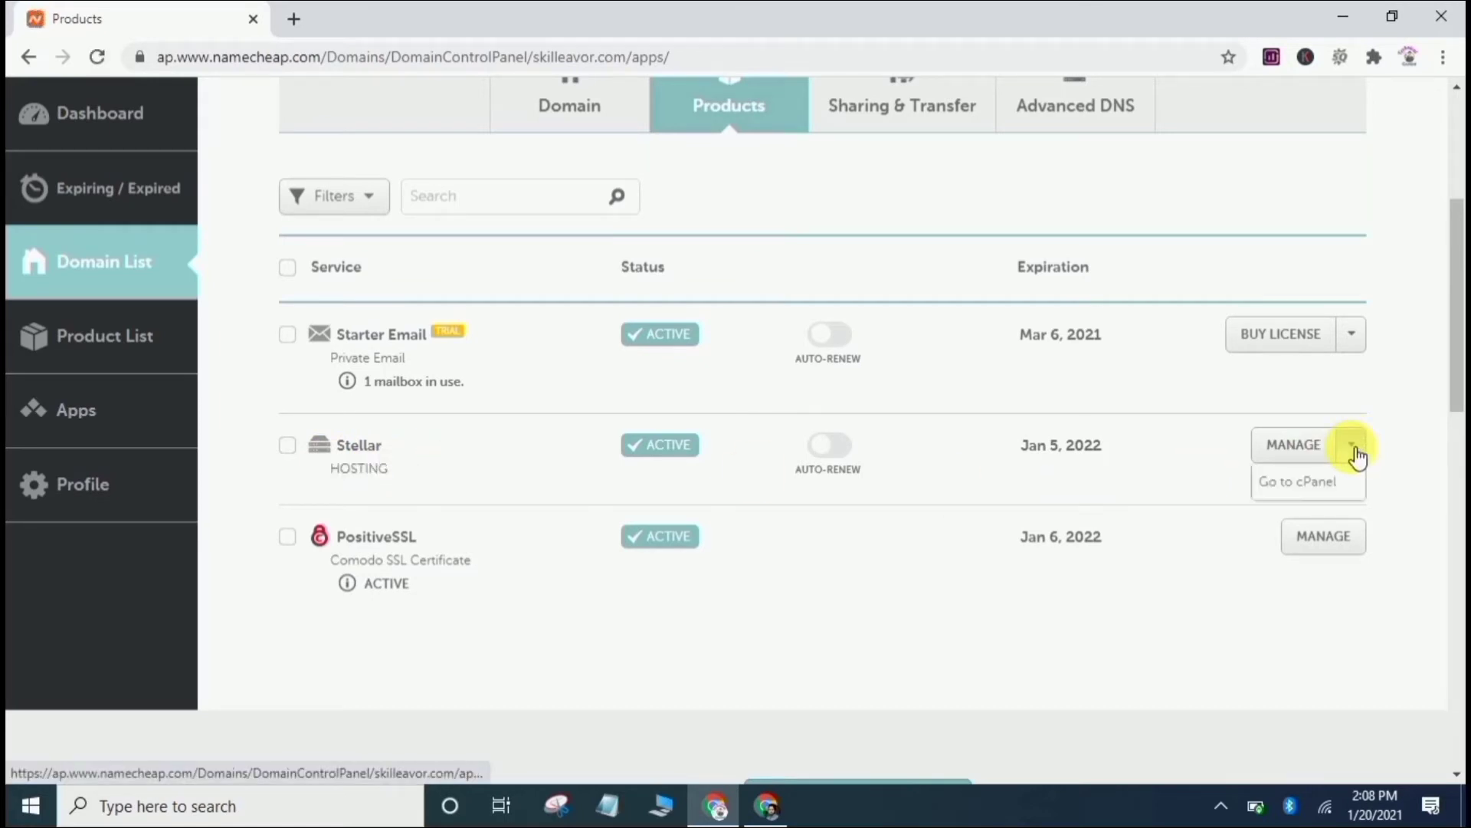
click(1323, 488)
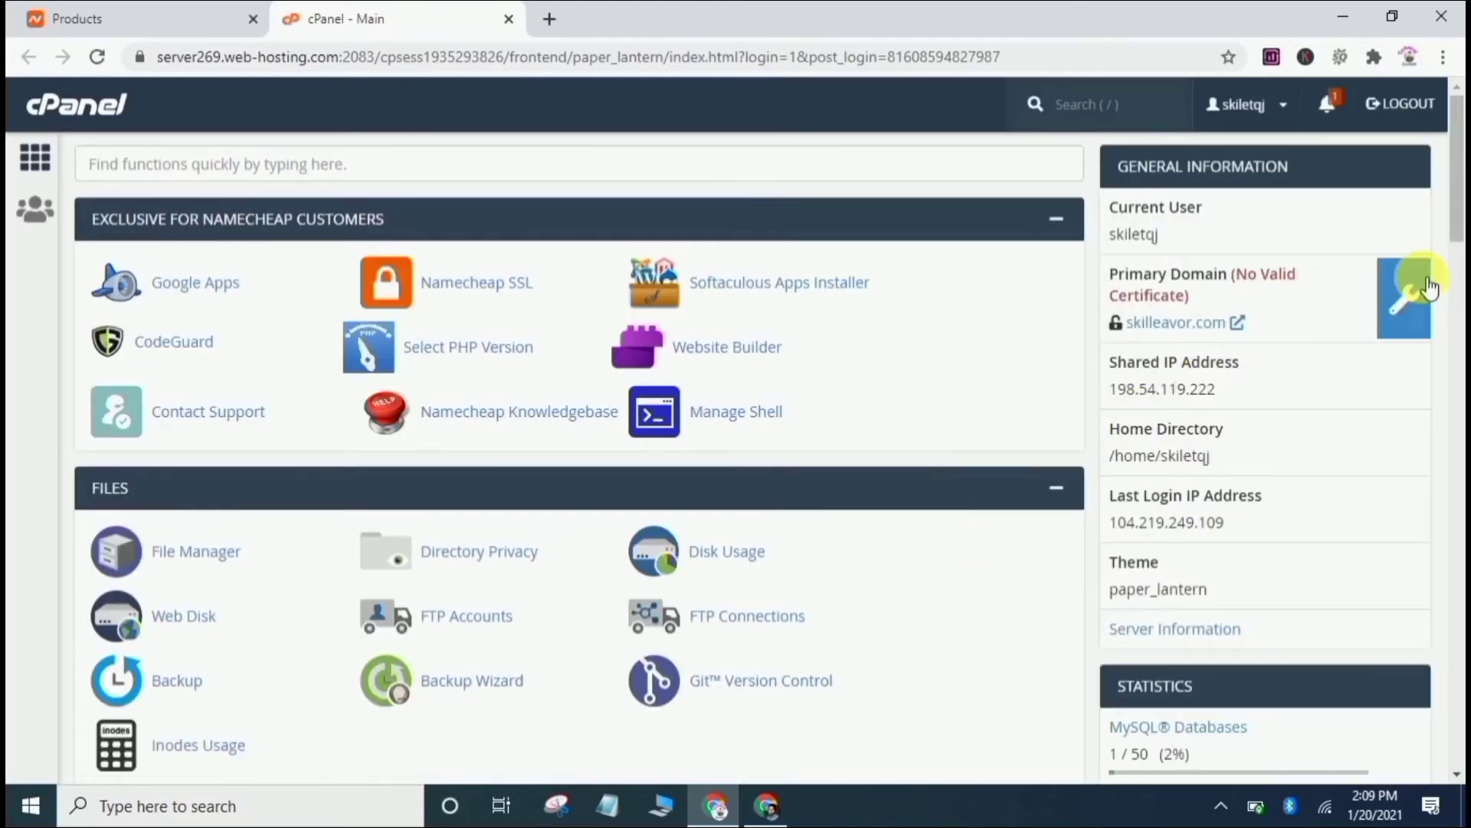
Open the Addon Domains page from the Domains section of cPanel
click(1458, 297)
drag(1458, 314, 1459, 348)
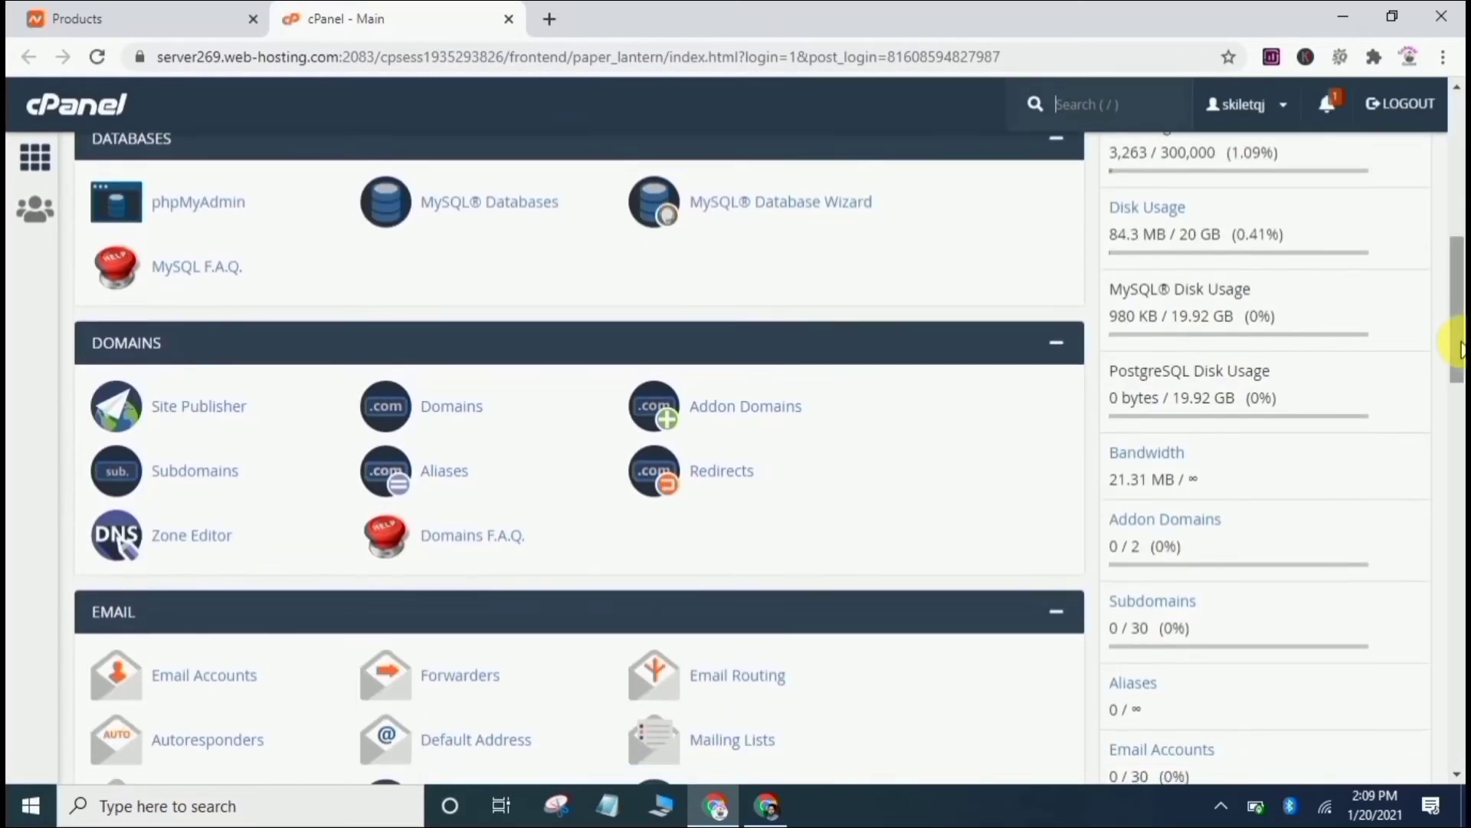
click(728, 417)
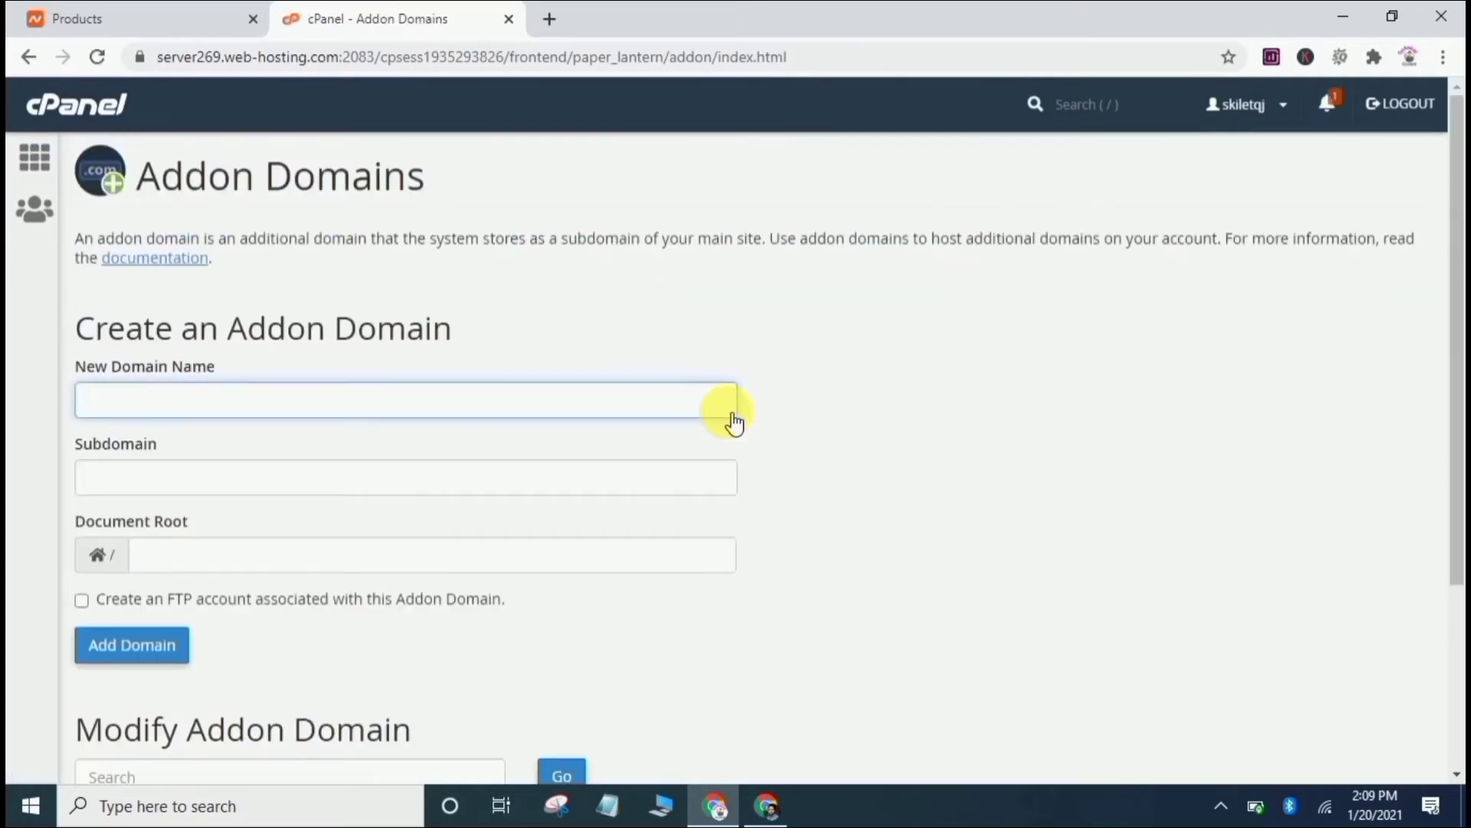
Check the domain name in the other browser window and create the addon domain topratingshop.com with the auto-filled subdomain and document root
mouse_move(766, 806)
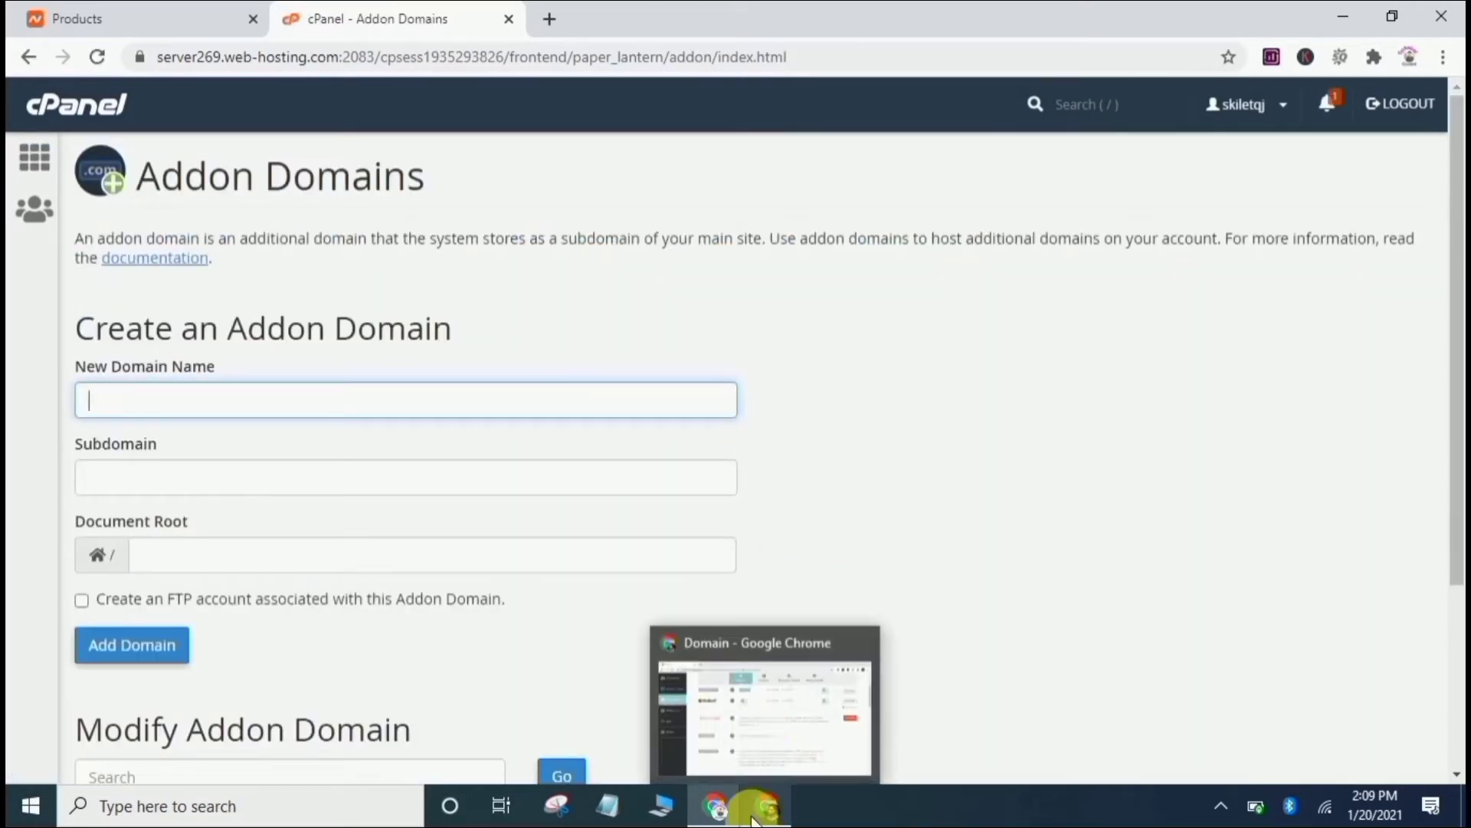
click(756, 729)
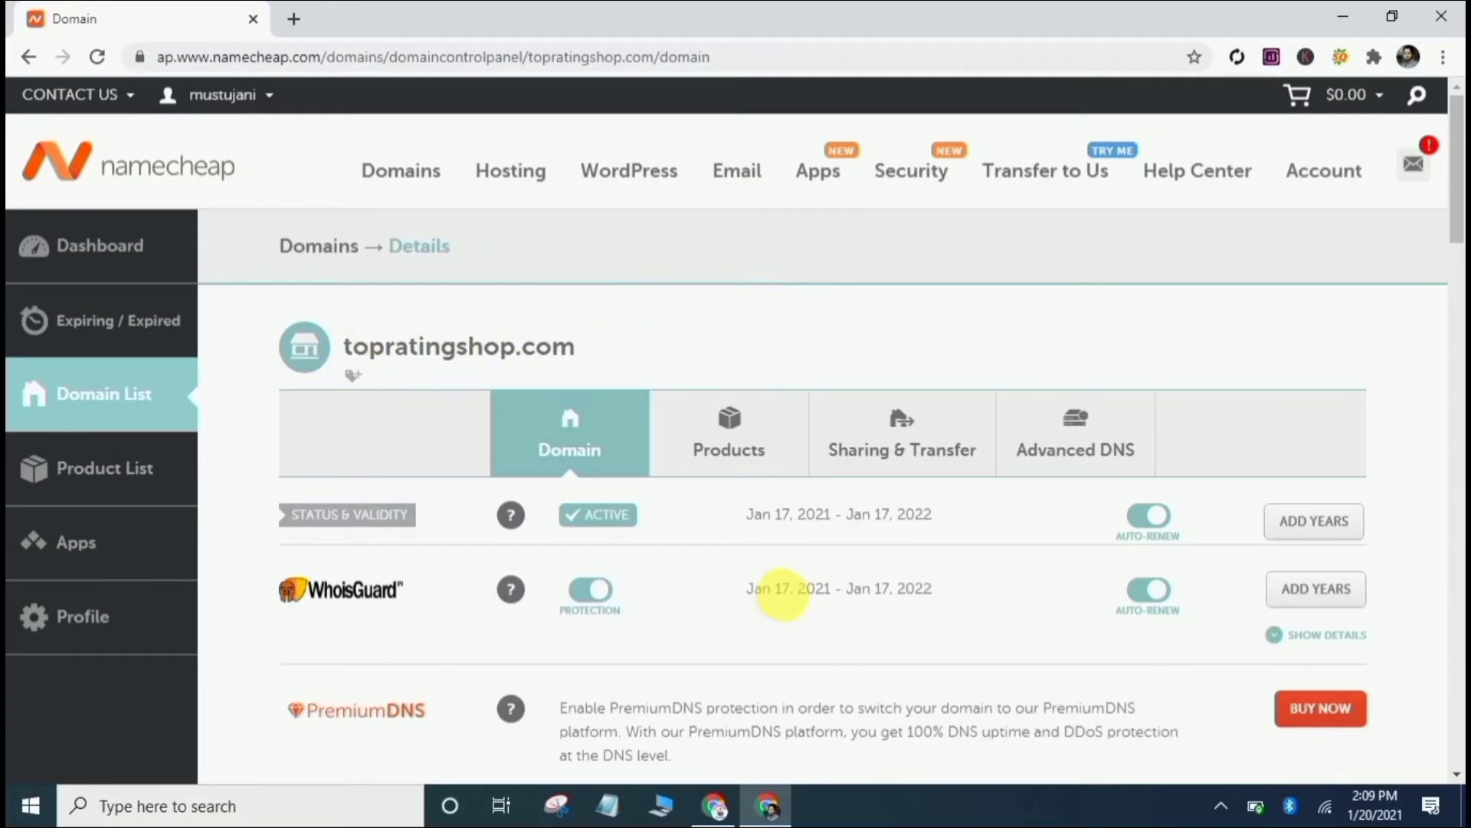
mouse_move(715, 806)
click(713, 705)
text(toprat)
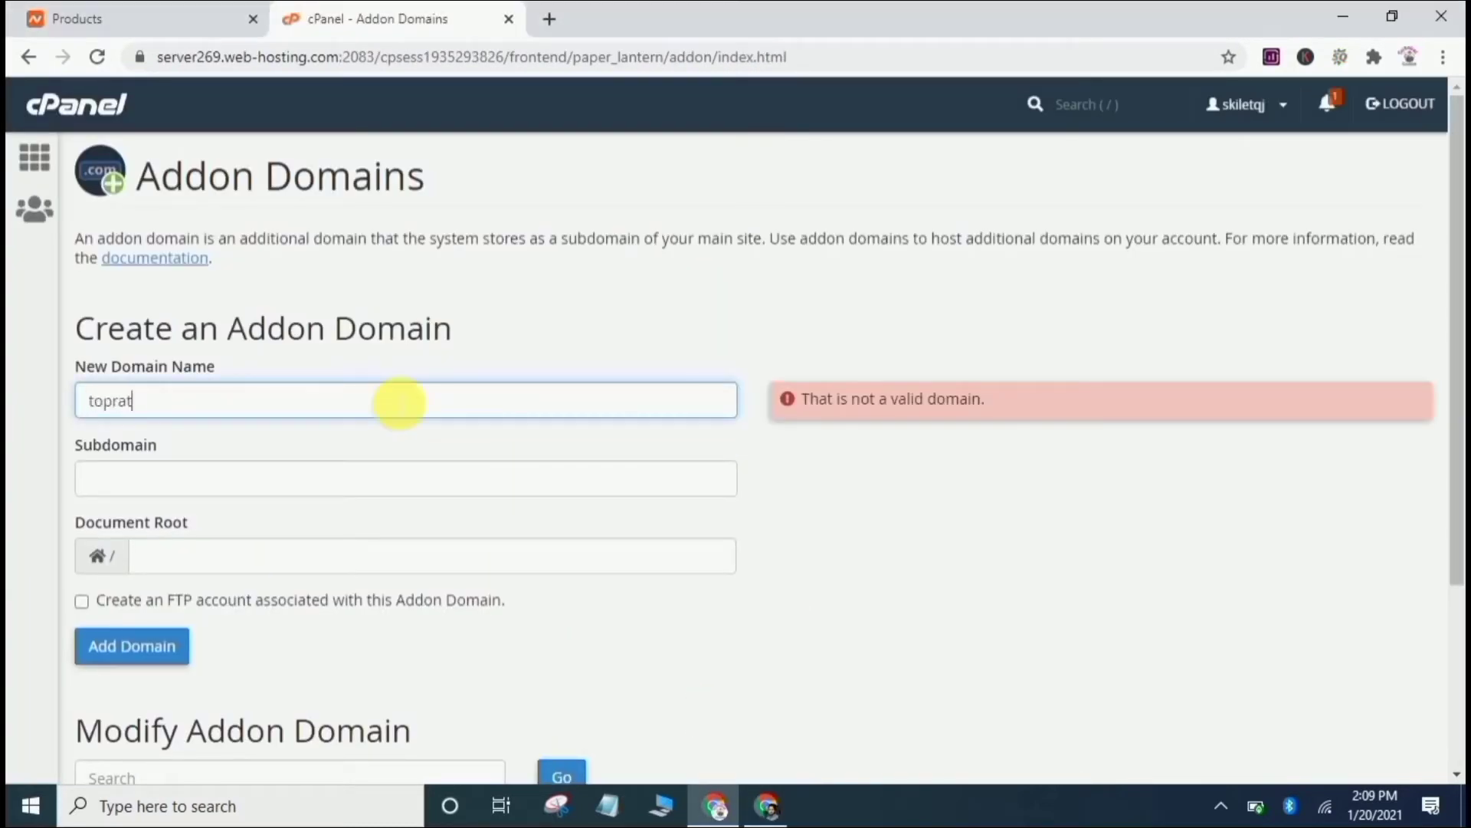
text(ingshop.com)
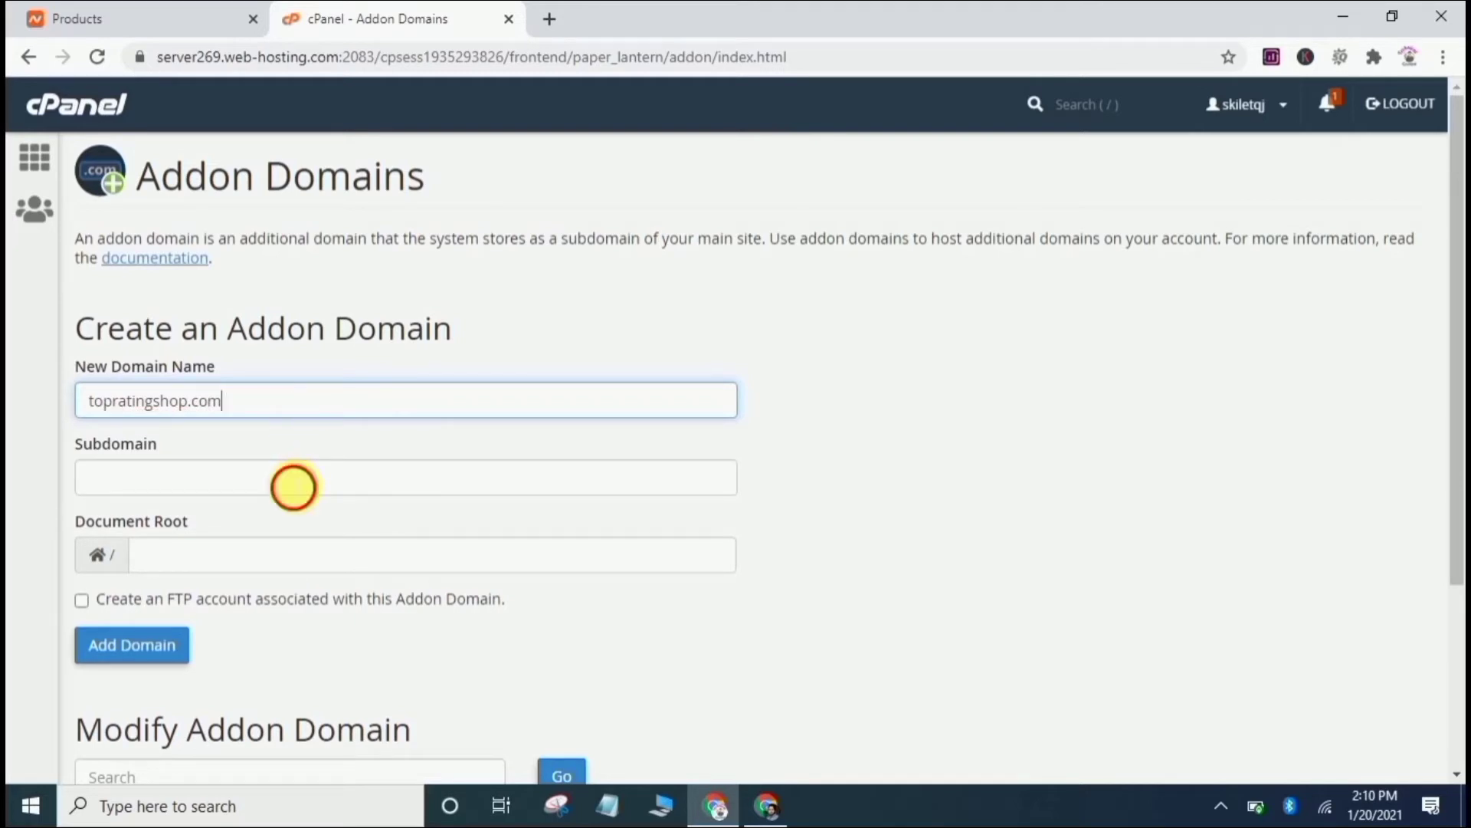
click(294, 487)
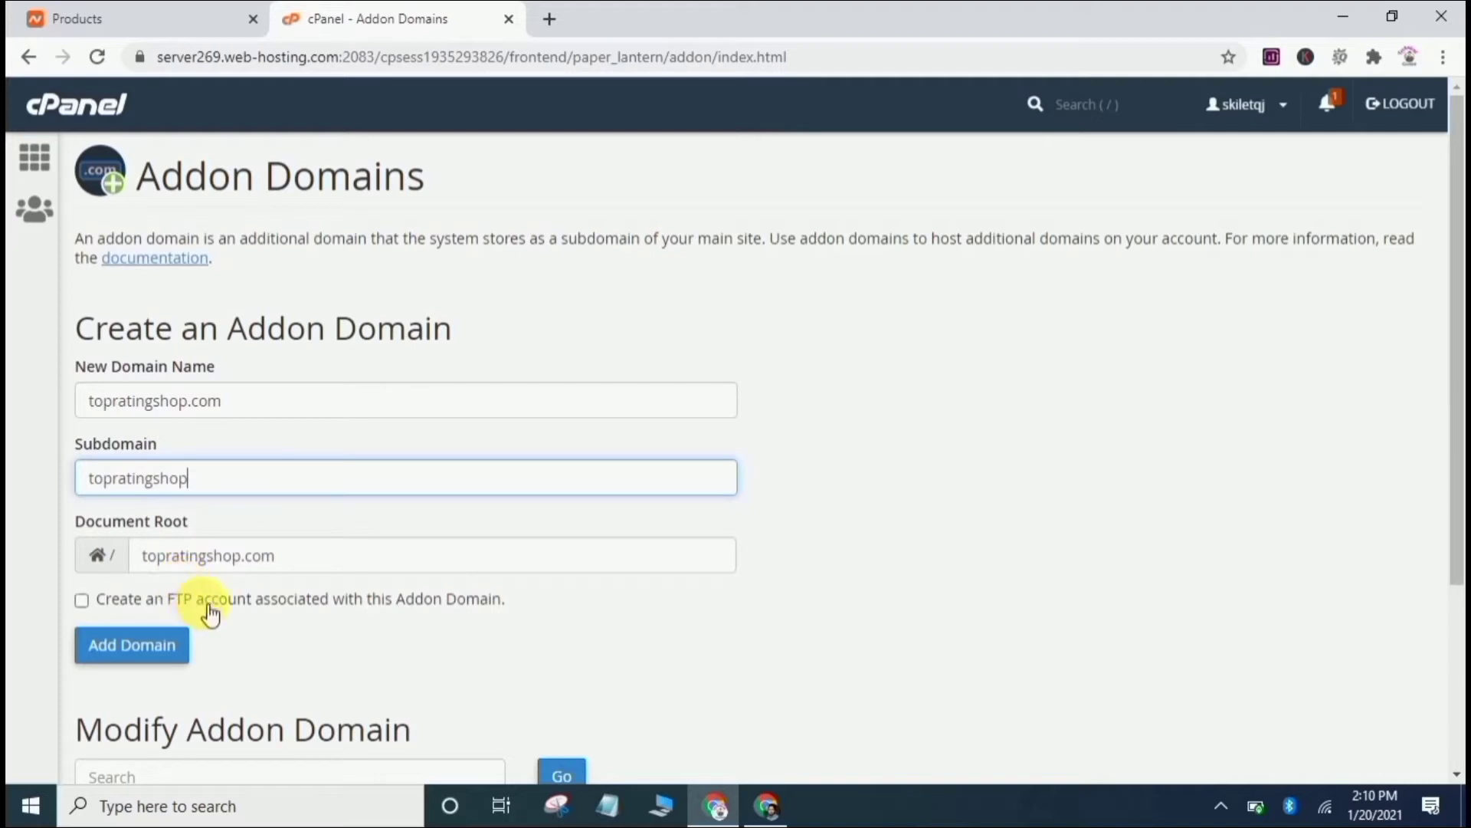
click(138, 657)
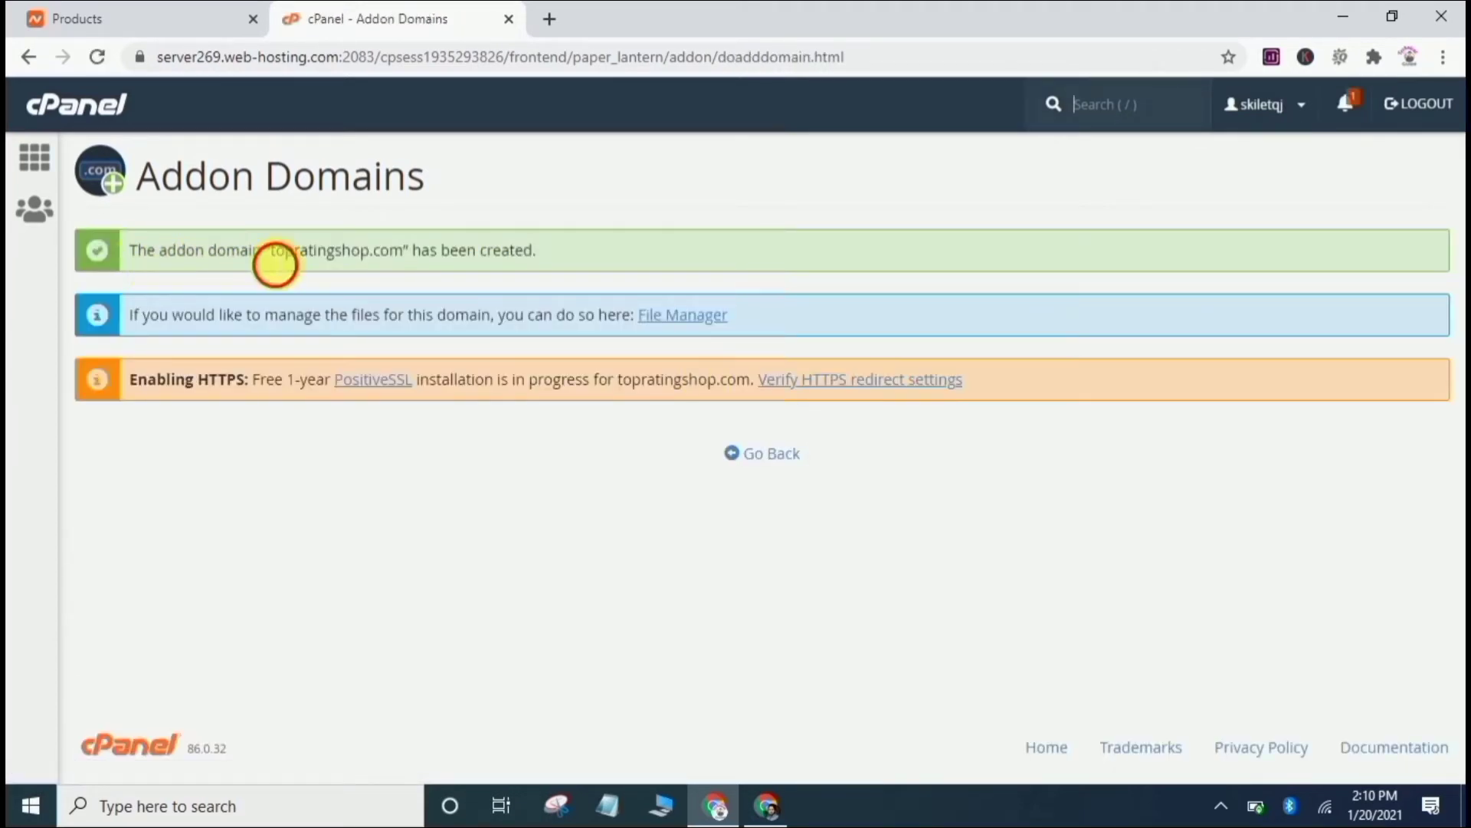
drag(274, 263, 552, 263)
click(550, 256)
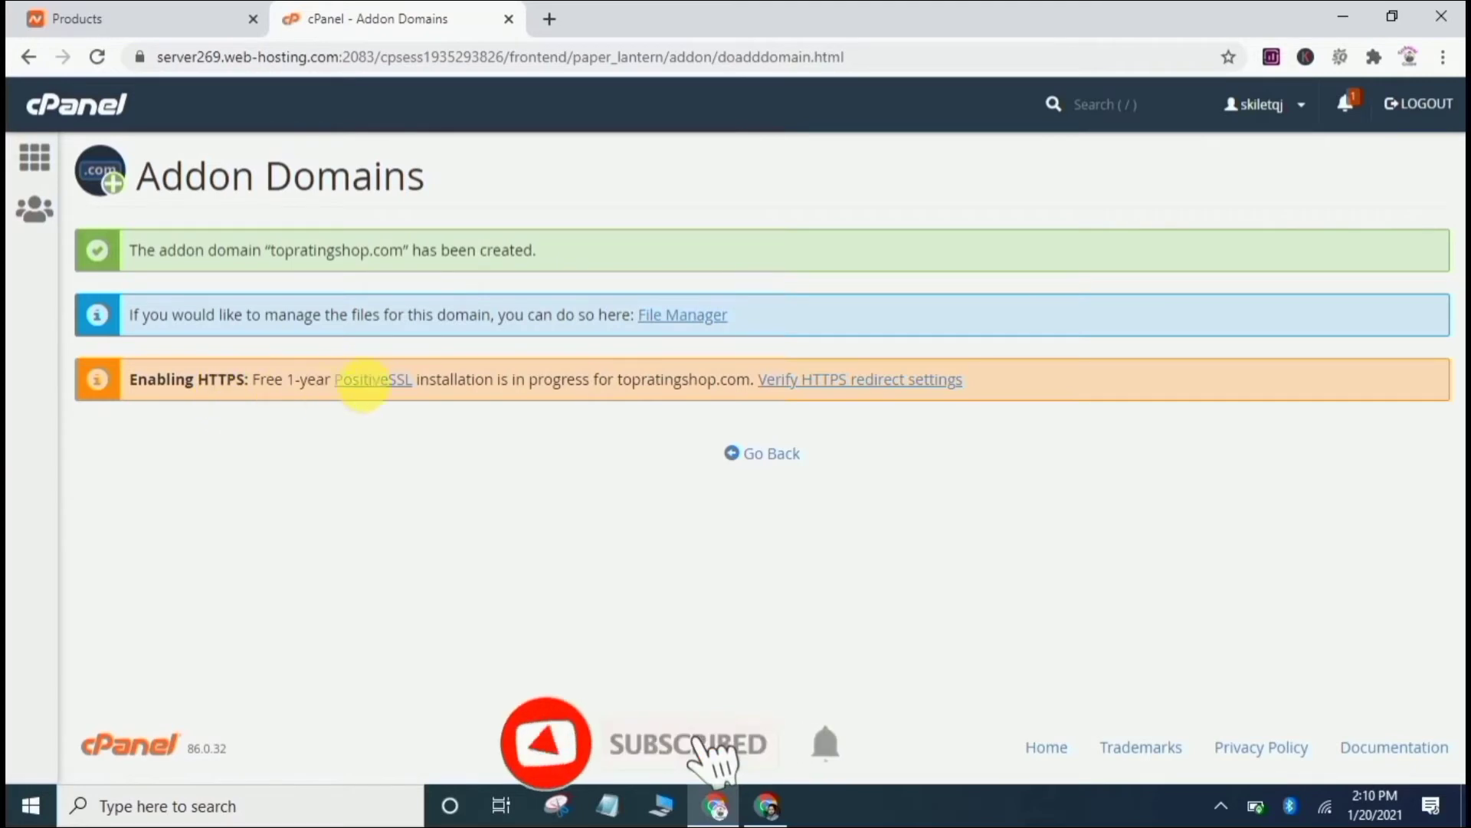
Open the HTTPS redirect settings, sign in with Namecheap and allow cPanel to access the account profile
click(845, 380)
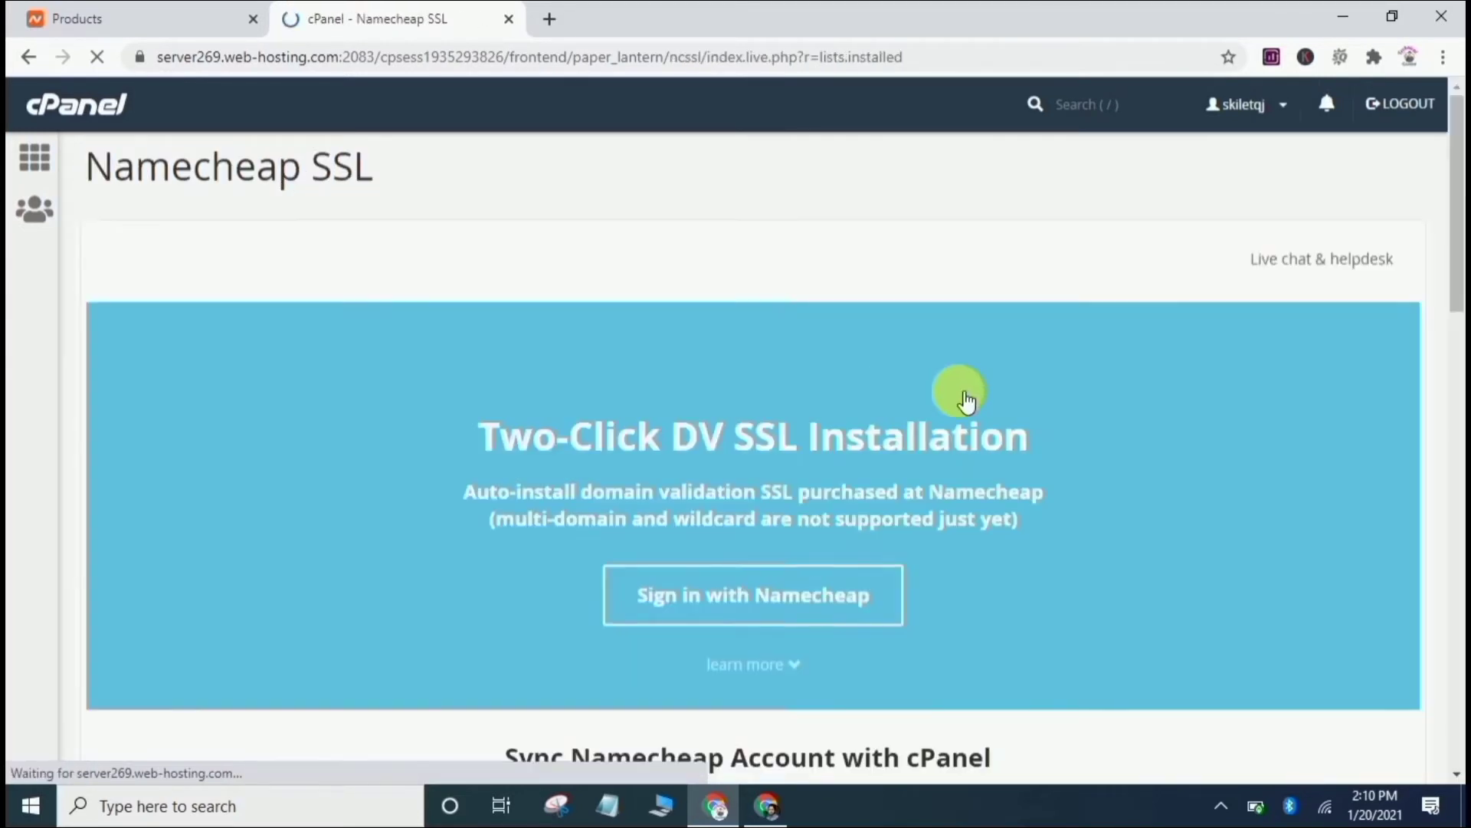
scroll(1456, 284, down, 3)
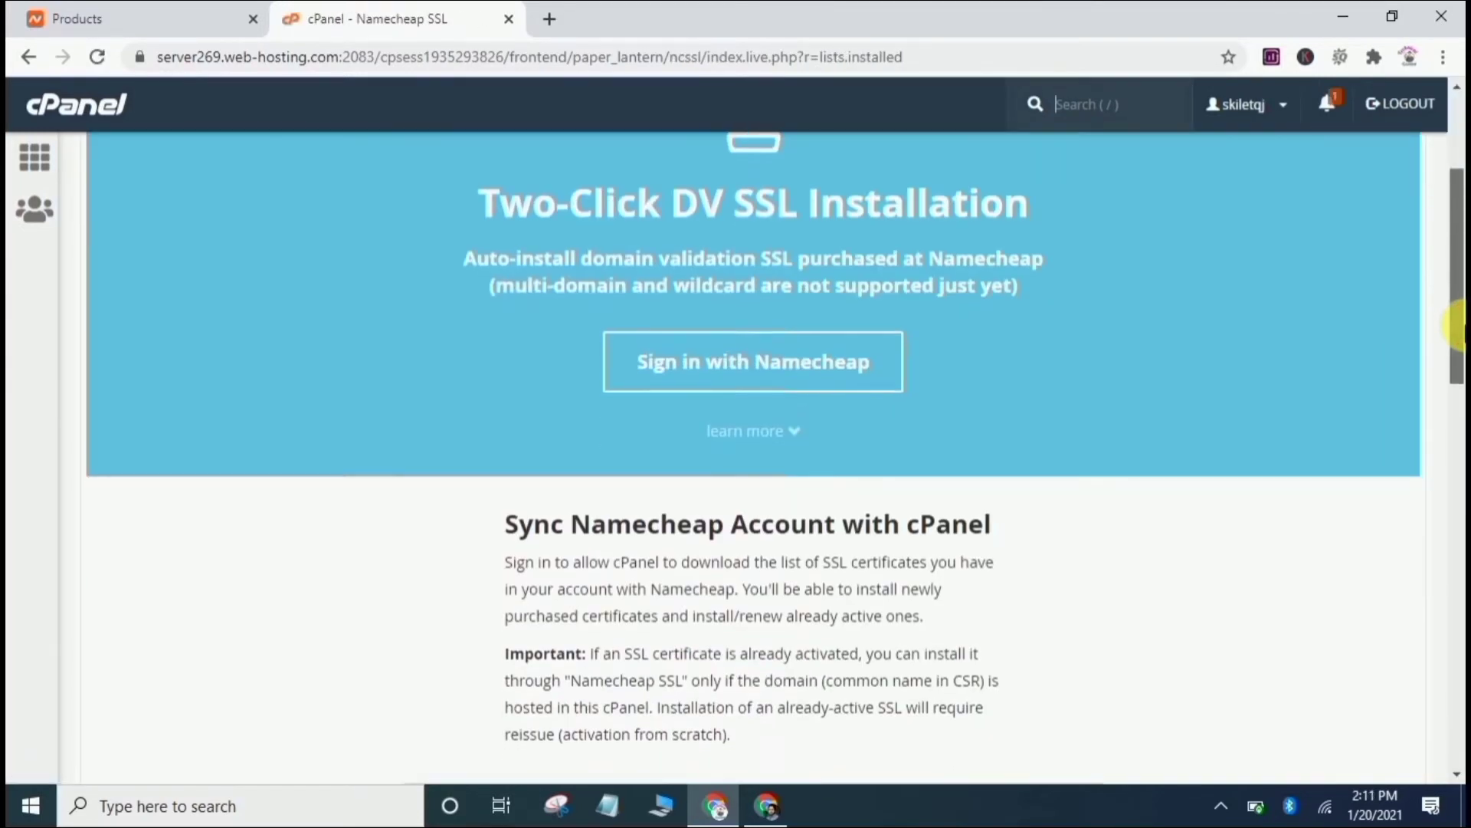
click(834, 360)
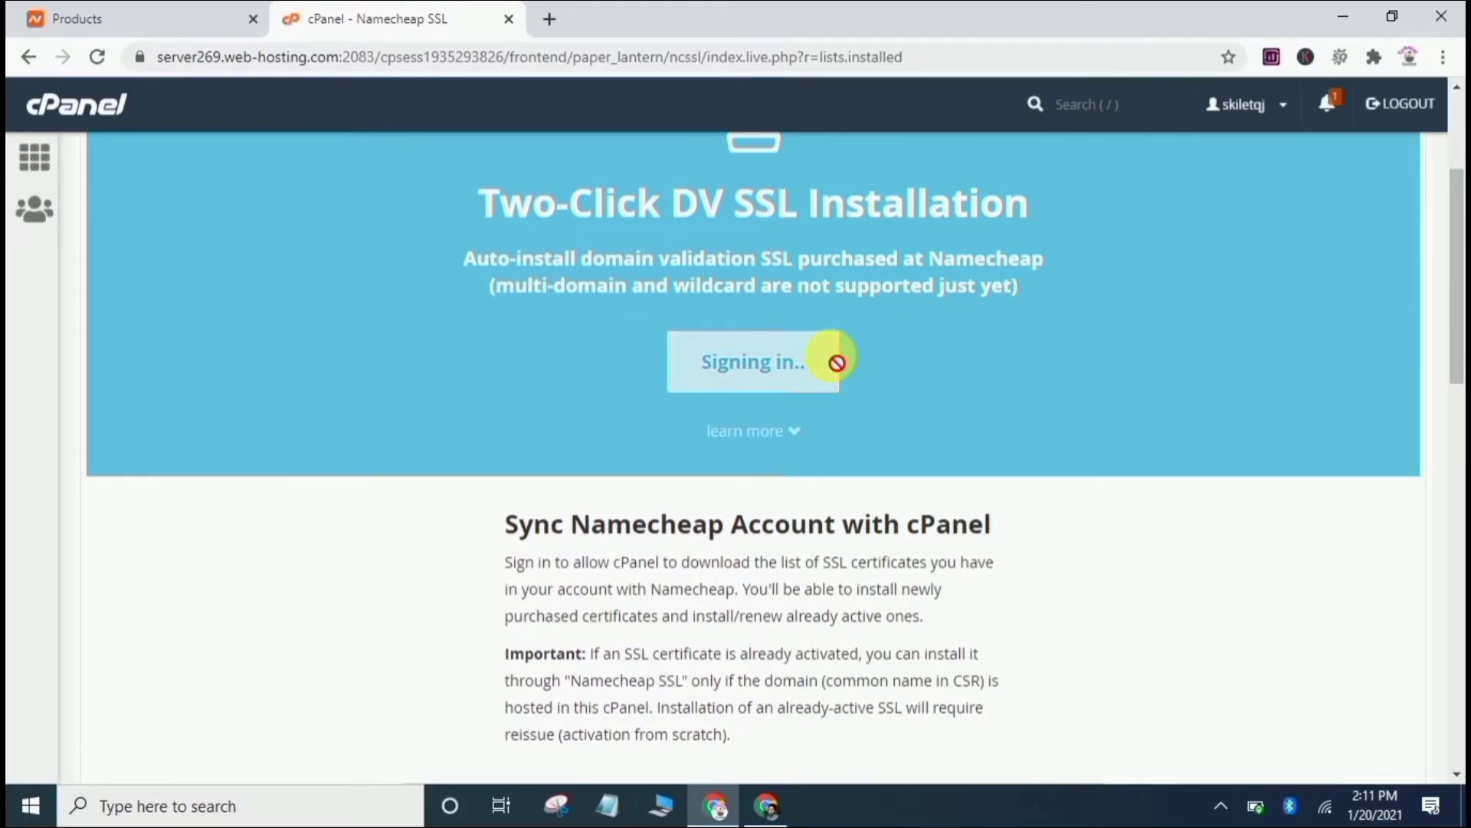
drag(1456, 261, 1462, 184)
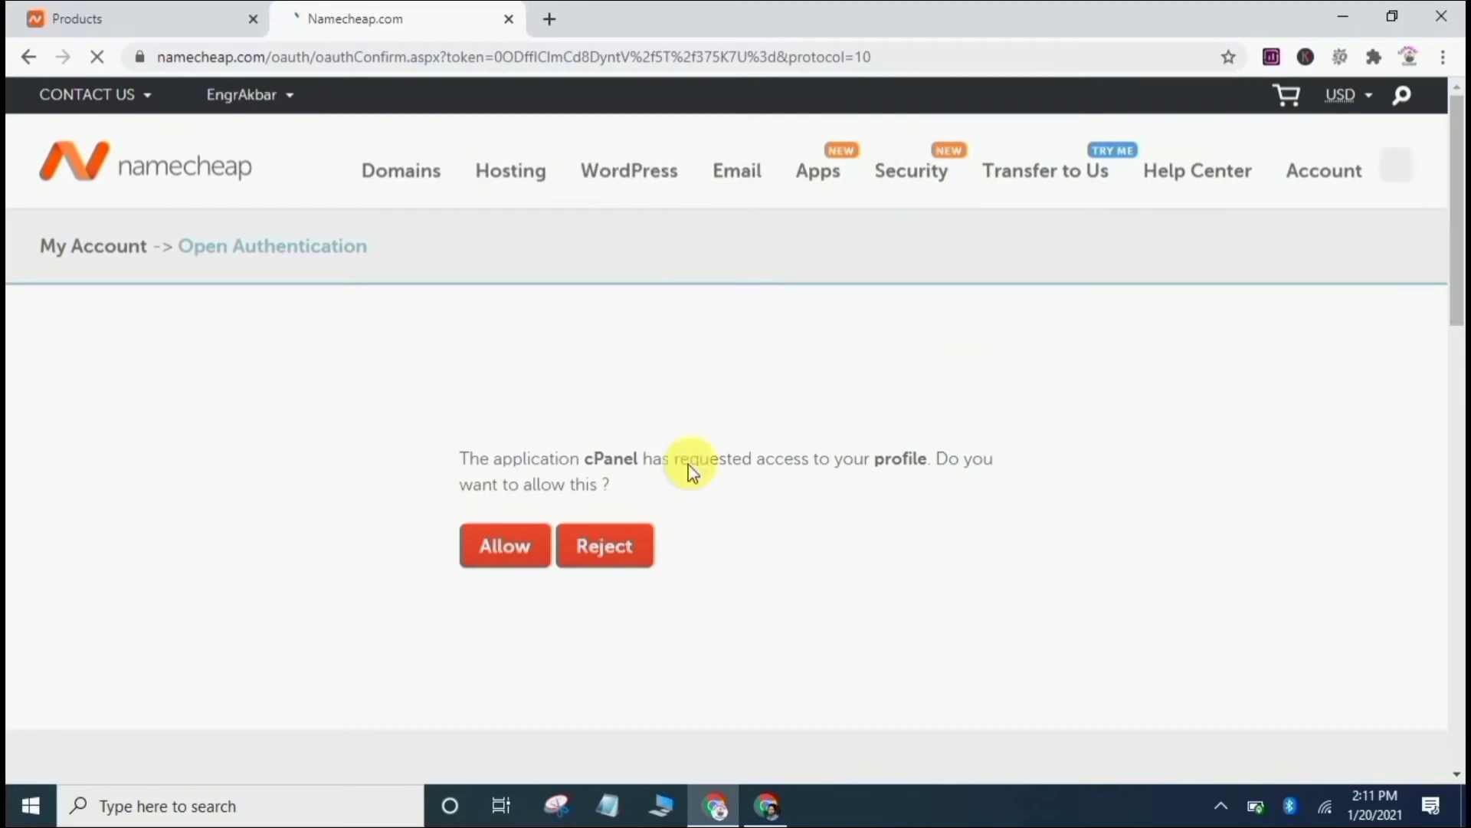
click(502, 549)
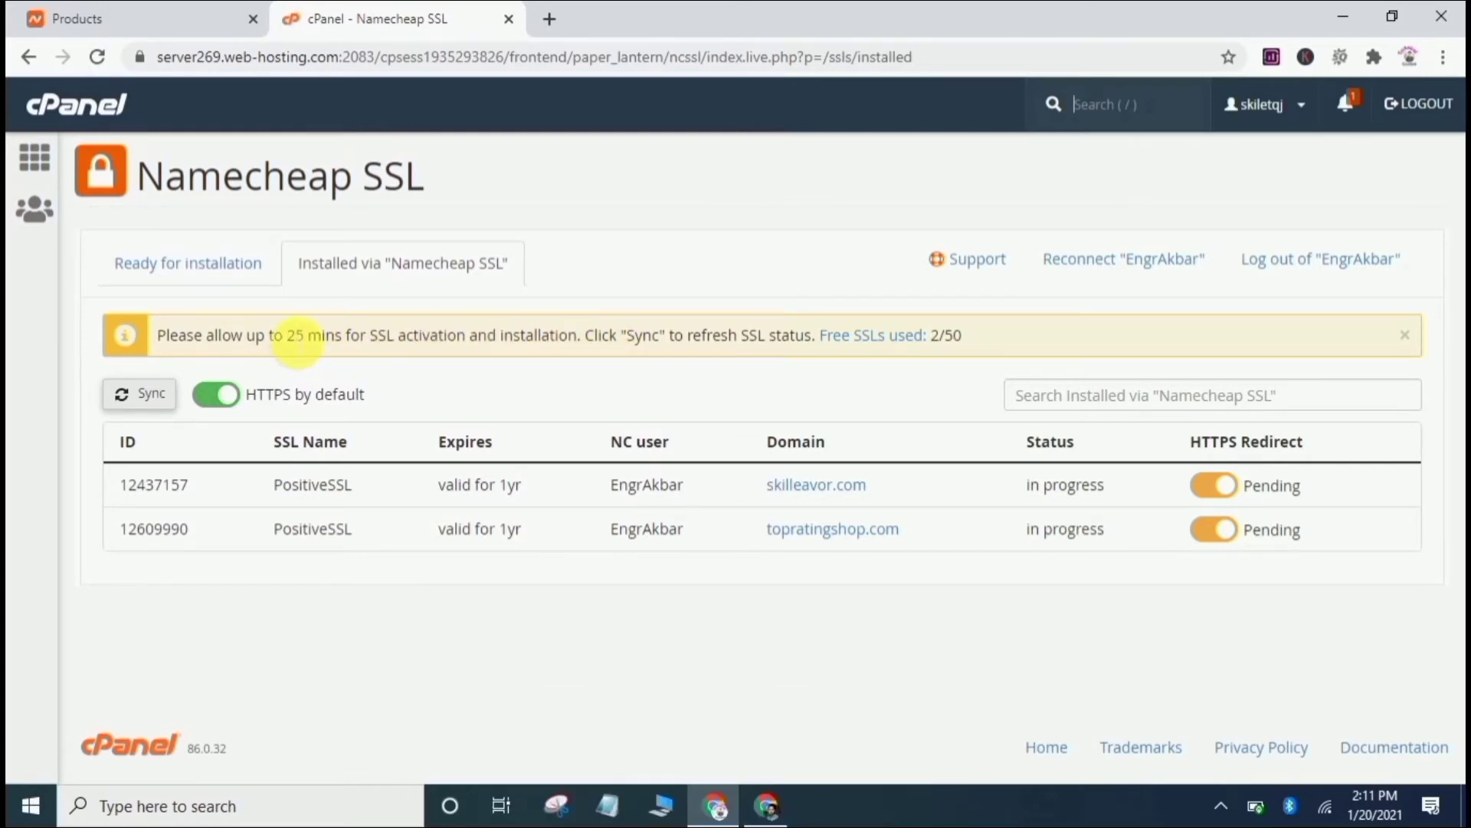
drag(288, 338, 581, 369)
click(583, 371)
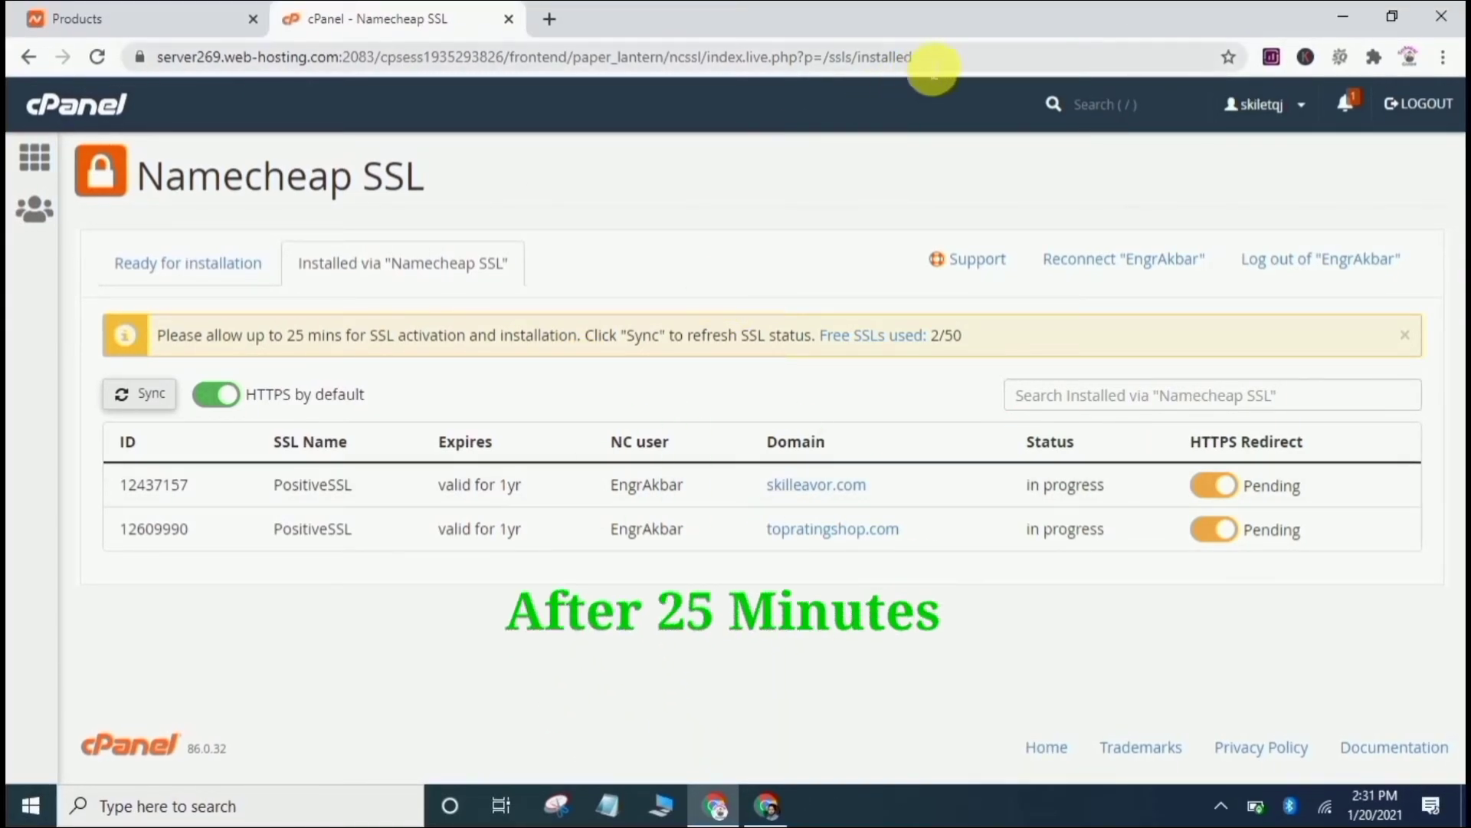
Reload the Namecheap SSL page and open the HTTPS sites of skilleavor.com and topratingshop.com to check their certificates
click(933, 65)
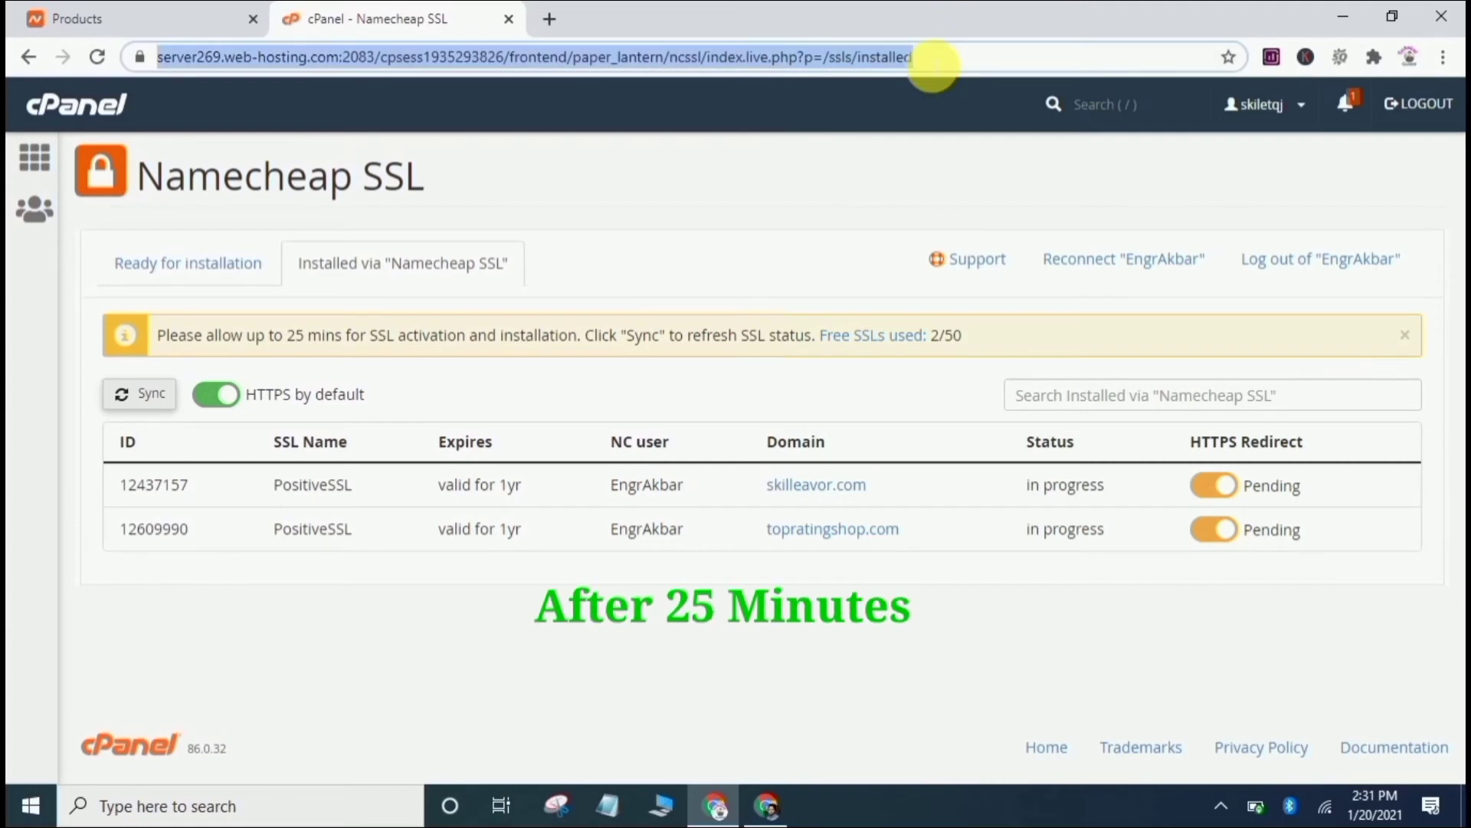
key(Return)
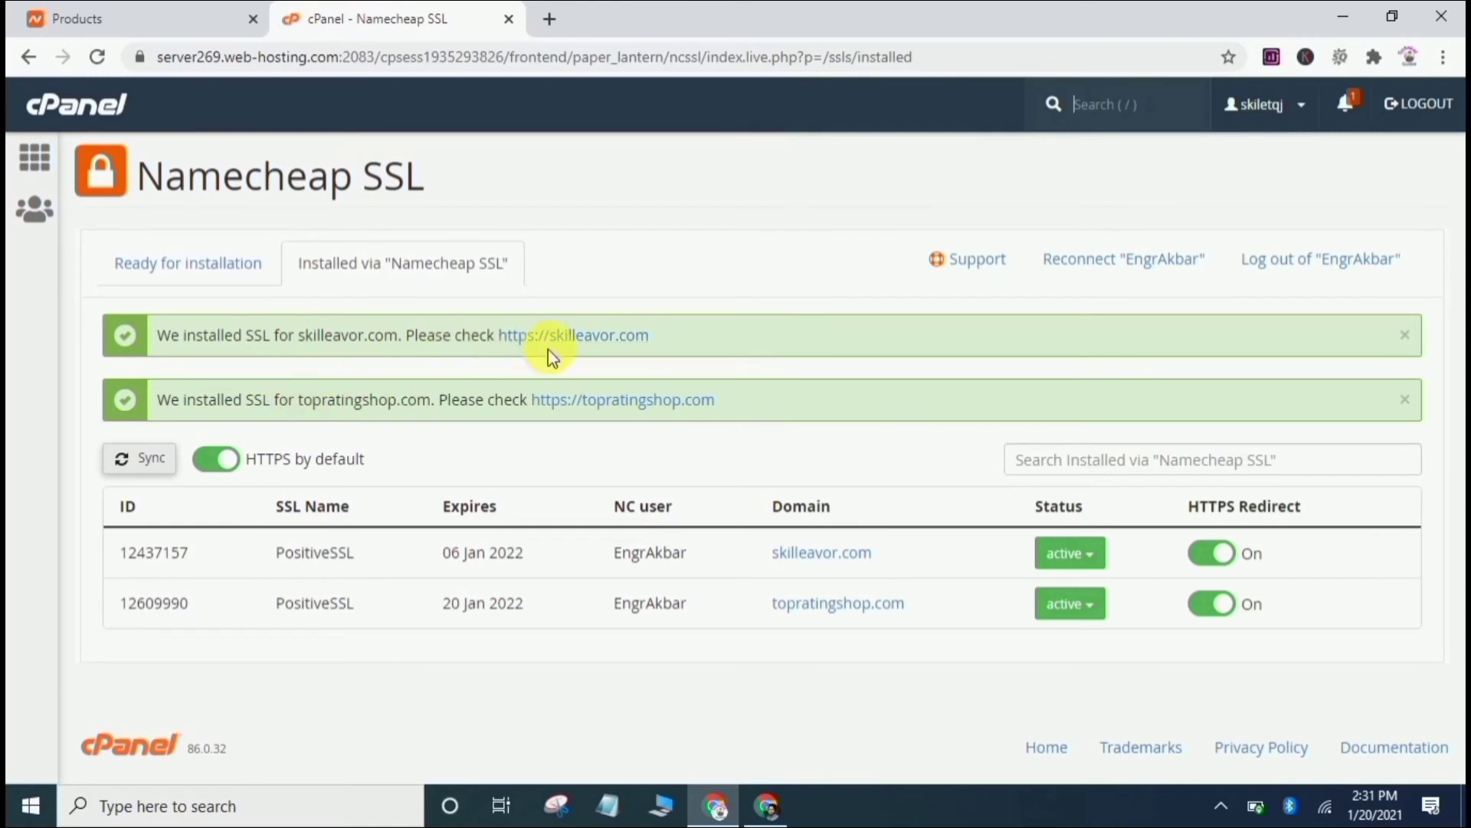
click(568, 338)
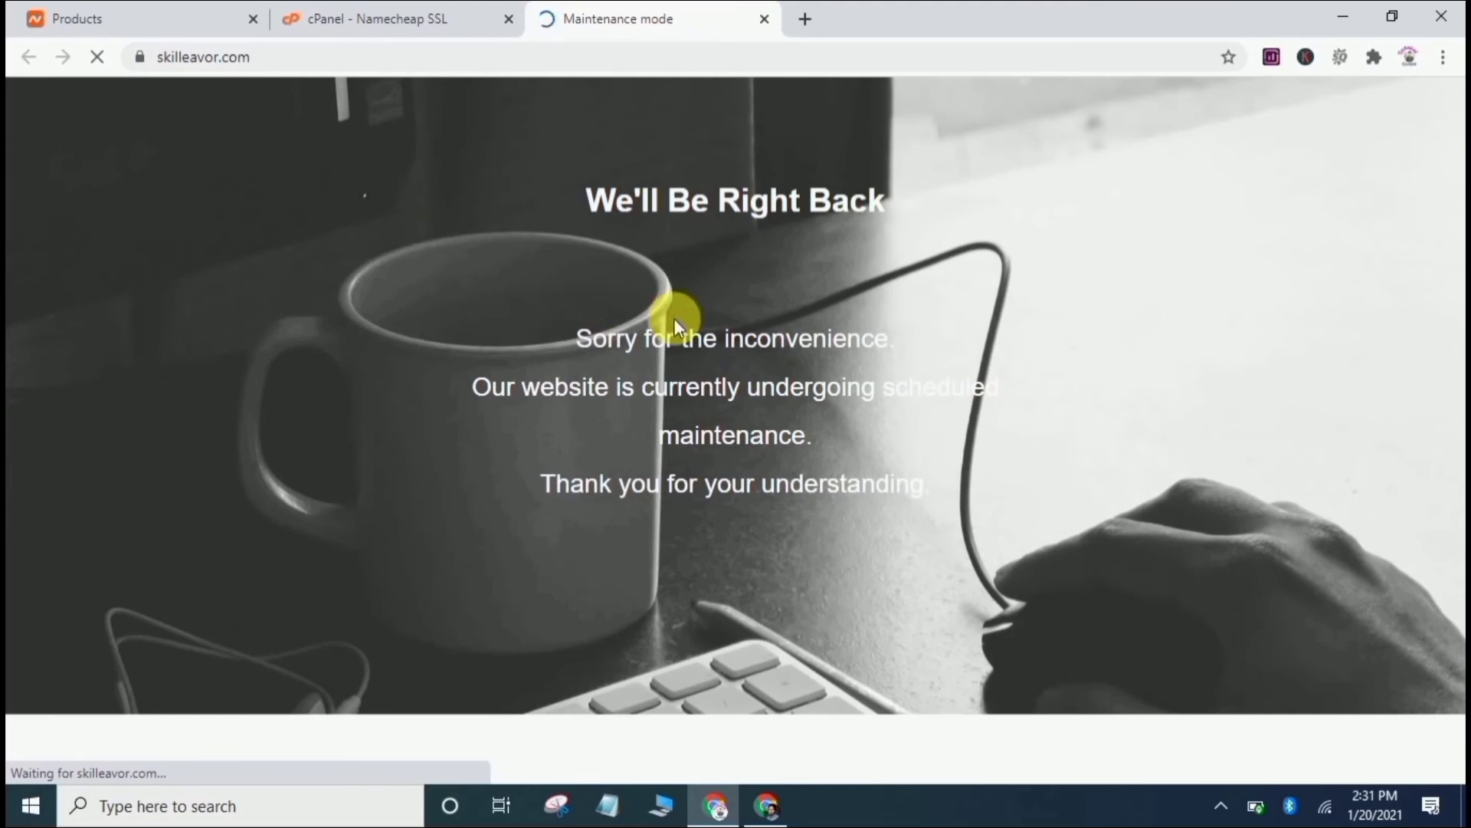
click(339, 11)
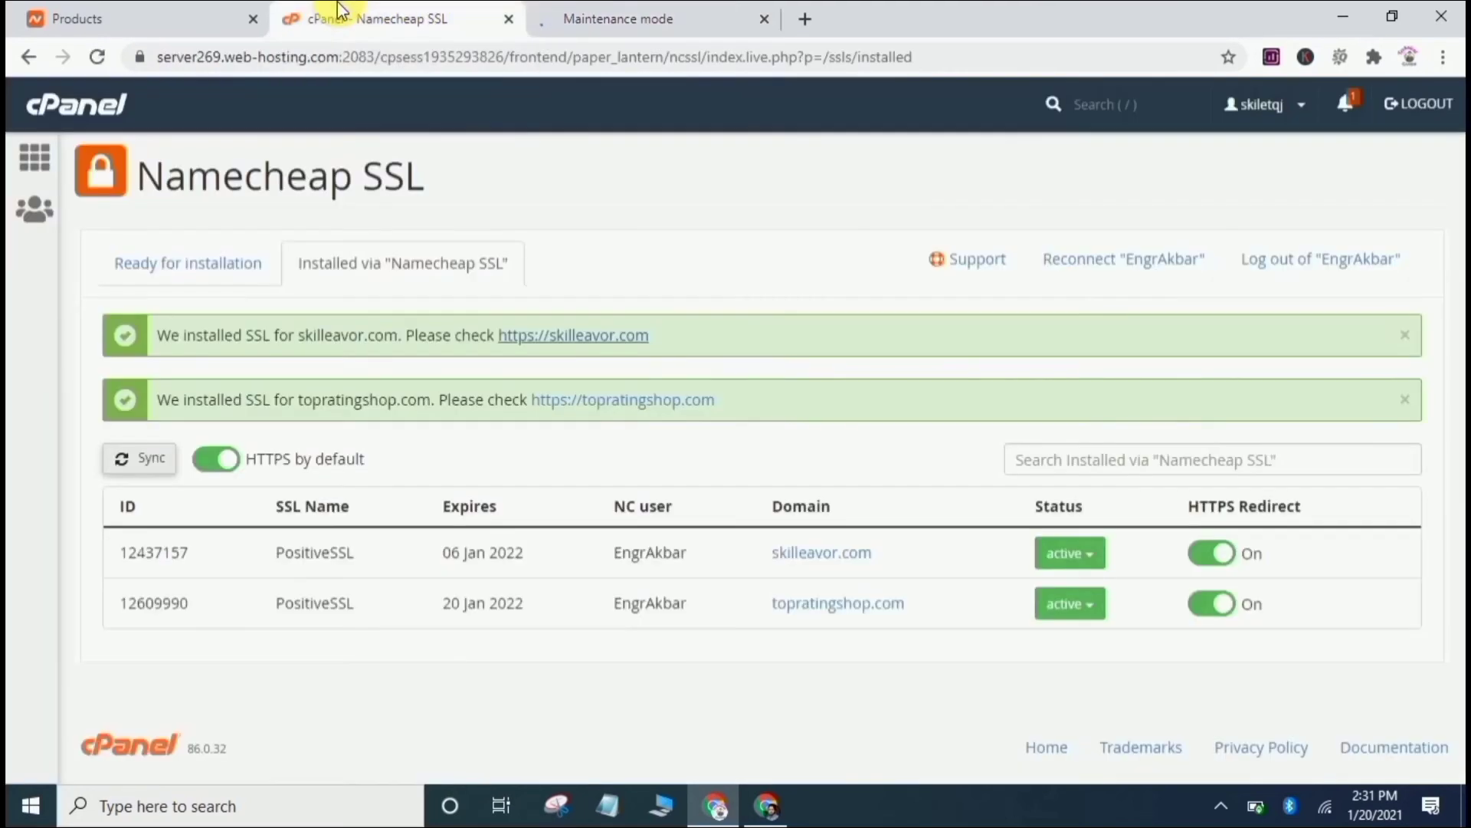
click(671, 404)
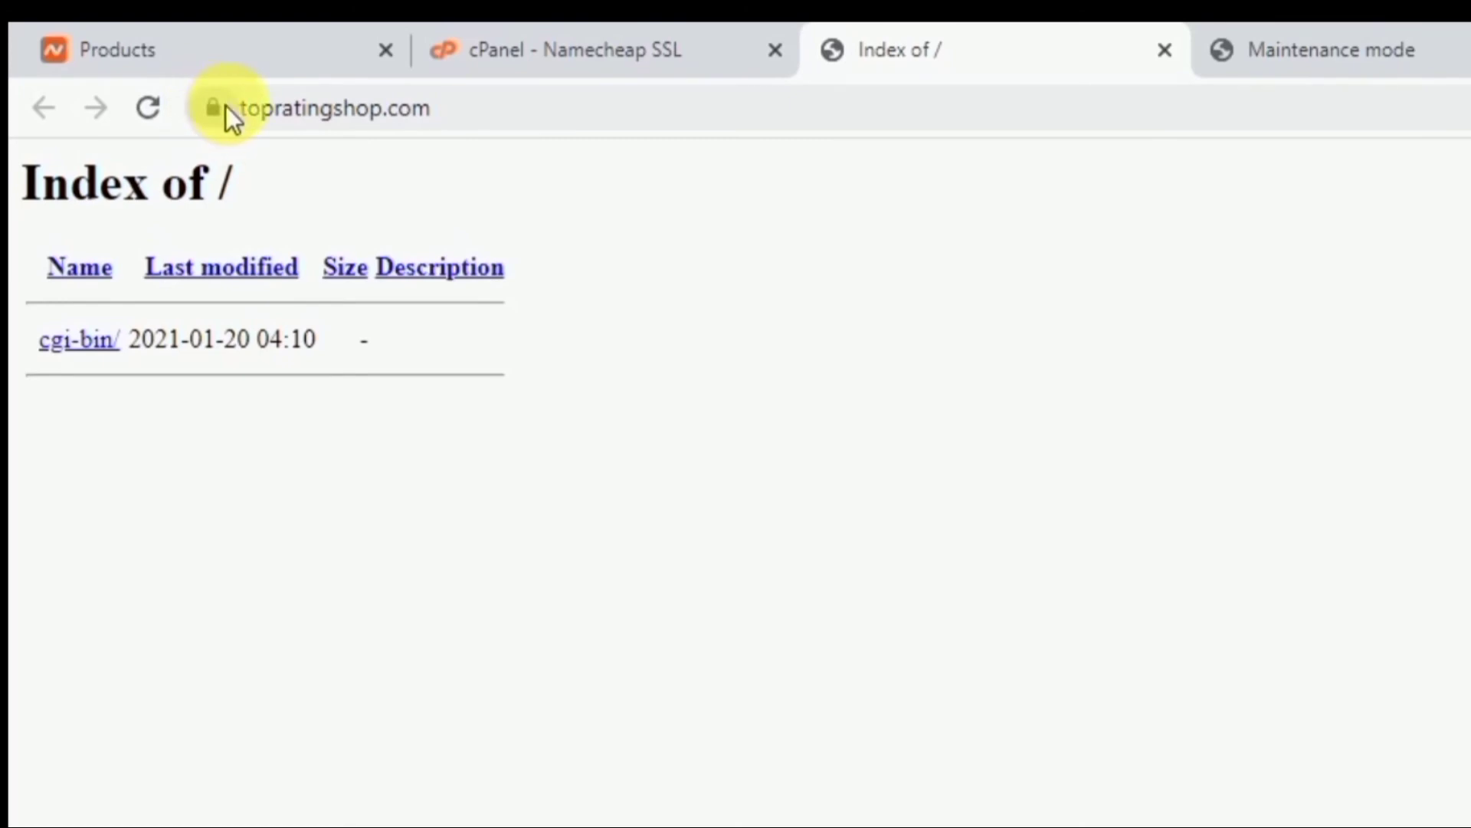
Return to the Namecheap account, open its Dashboard and view the PositiveSSL details listed for topratingshop.com
click(576, 37)
click(228, 37)
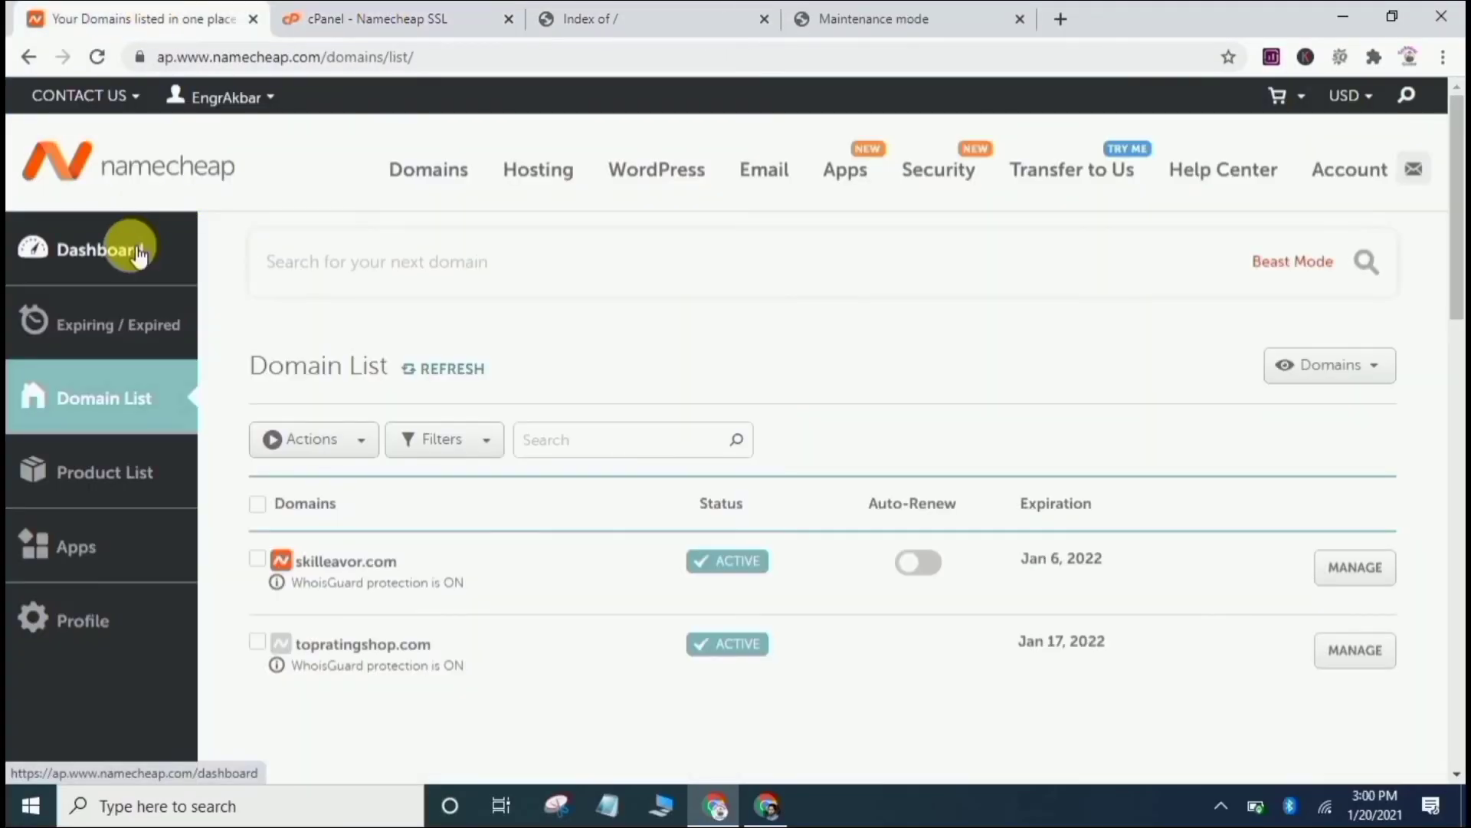
click(92, 246)
scroll(1459, 246, down, 4)
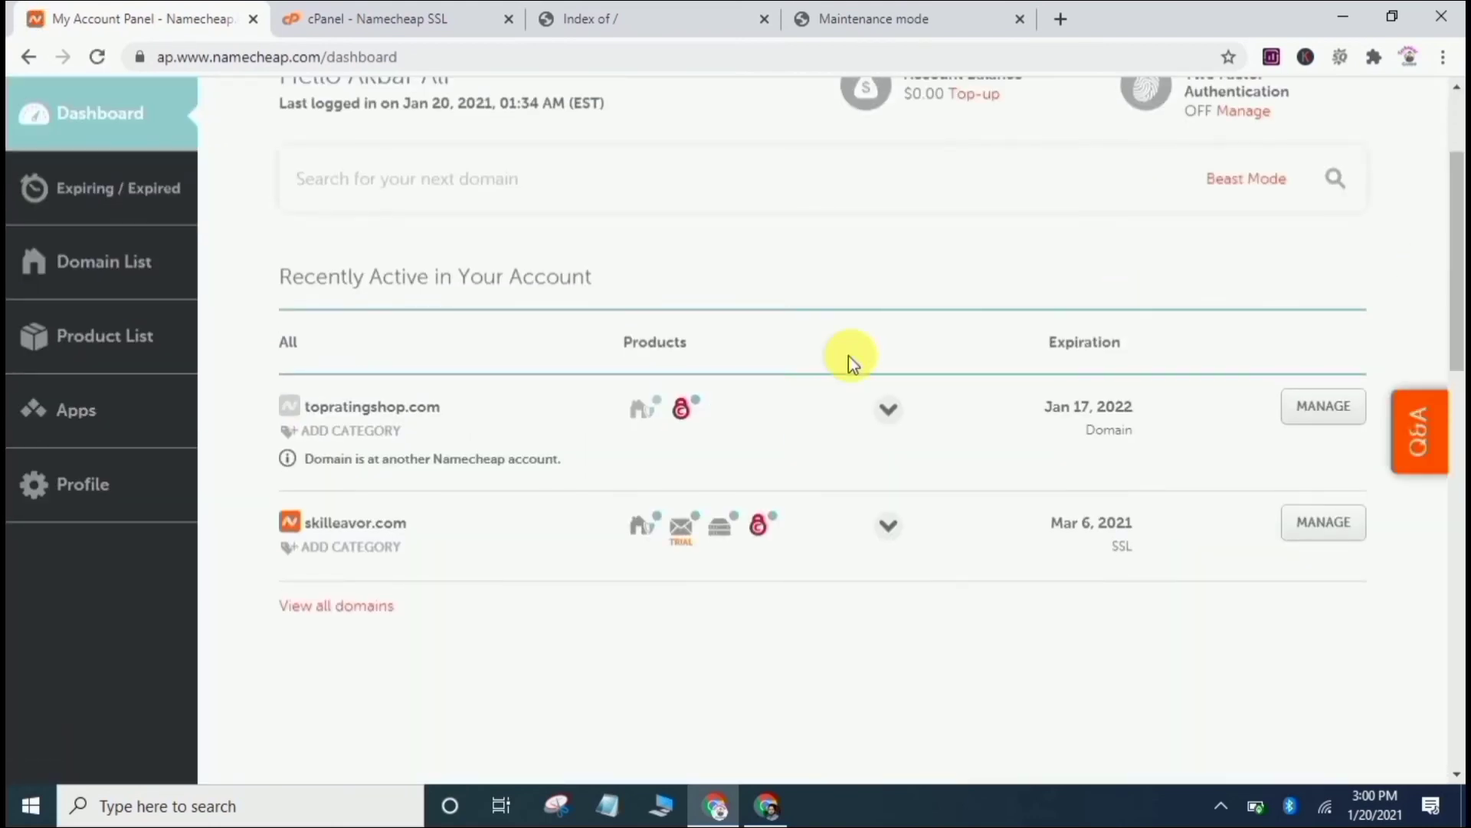
drag(305, 404, 453, 407)
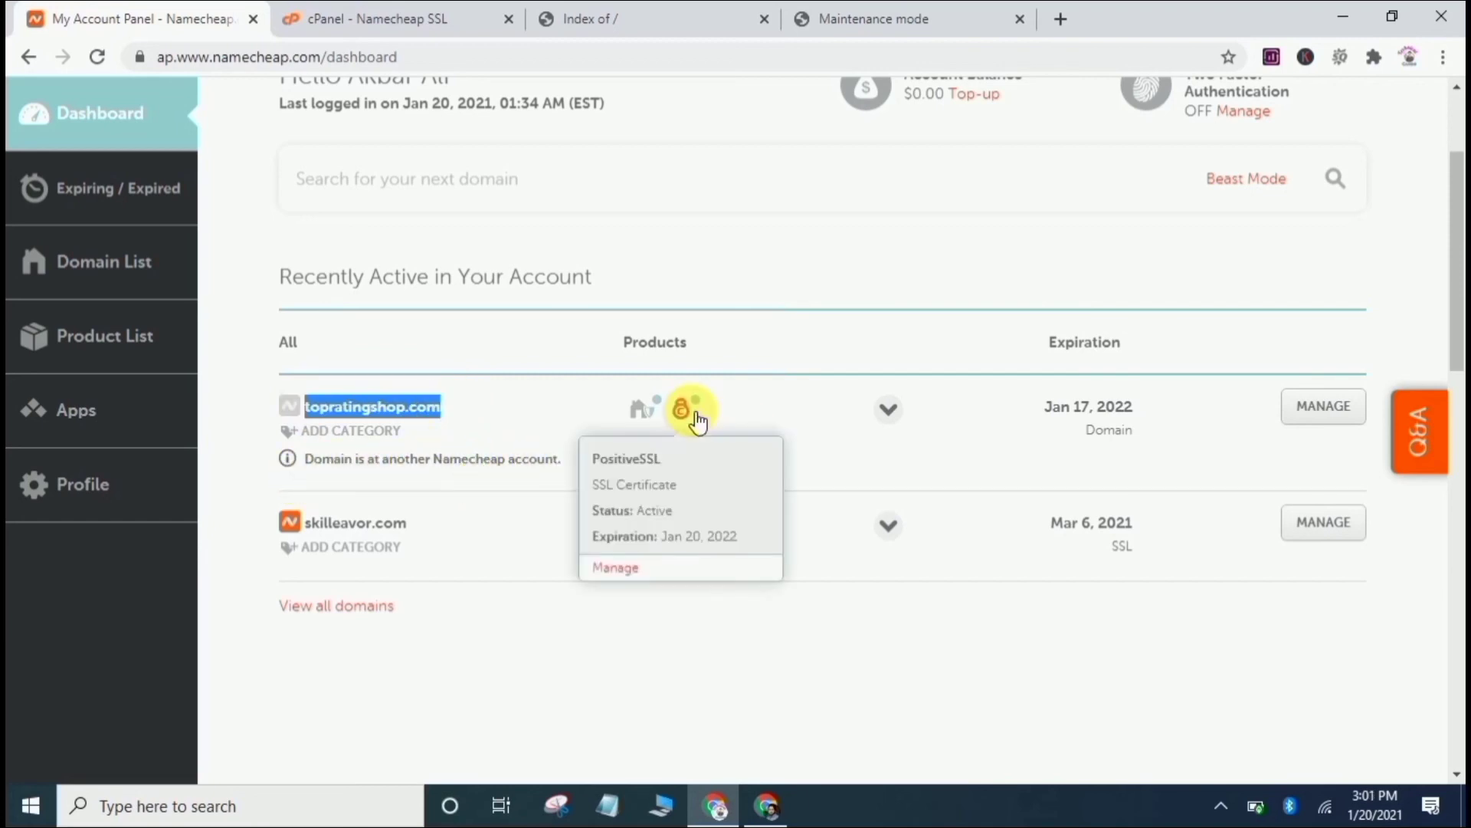
mouse_move(680, 409)
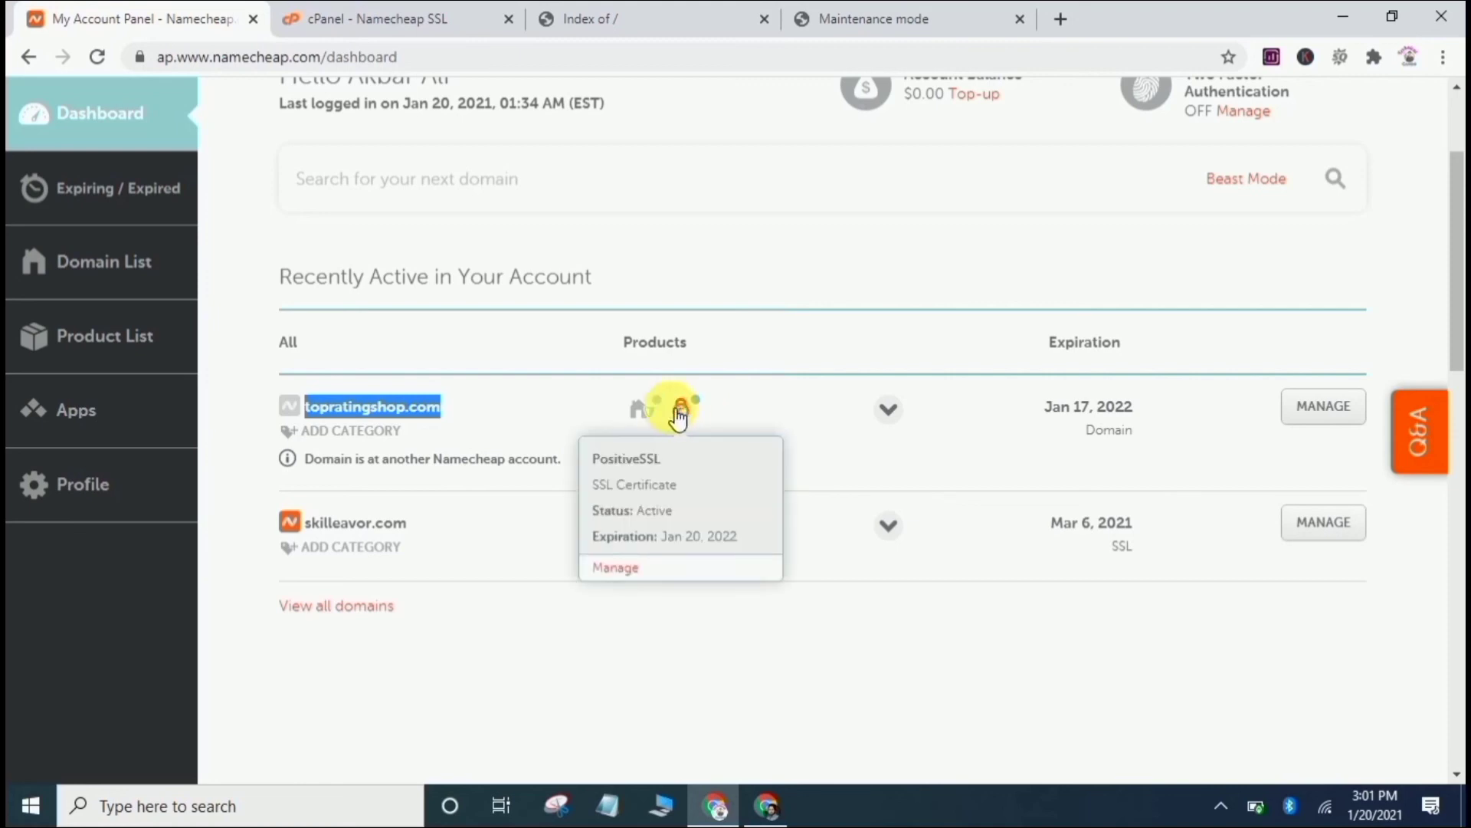